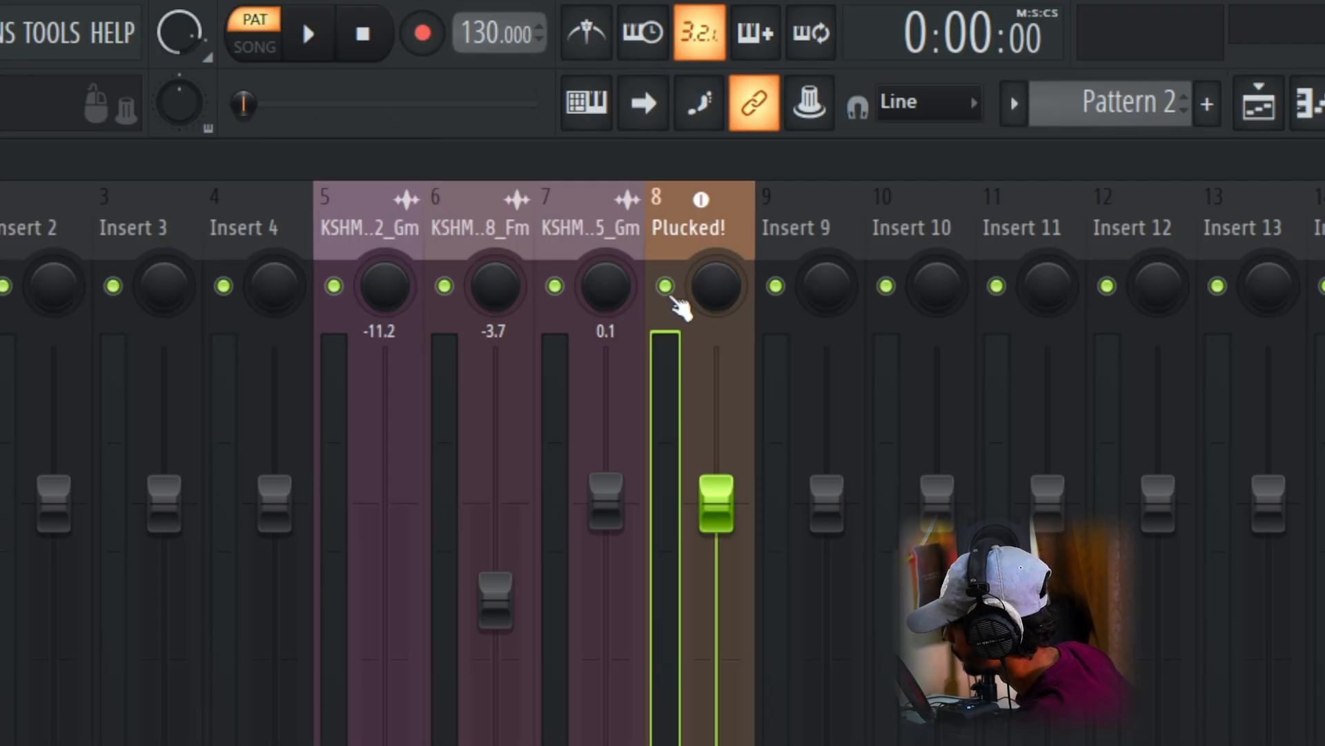
# Step: Toggle solo on the Plucked! mixer track, mute and unmute it, and toggle its solo again
pyautogui.rightClick(664, 285)
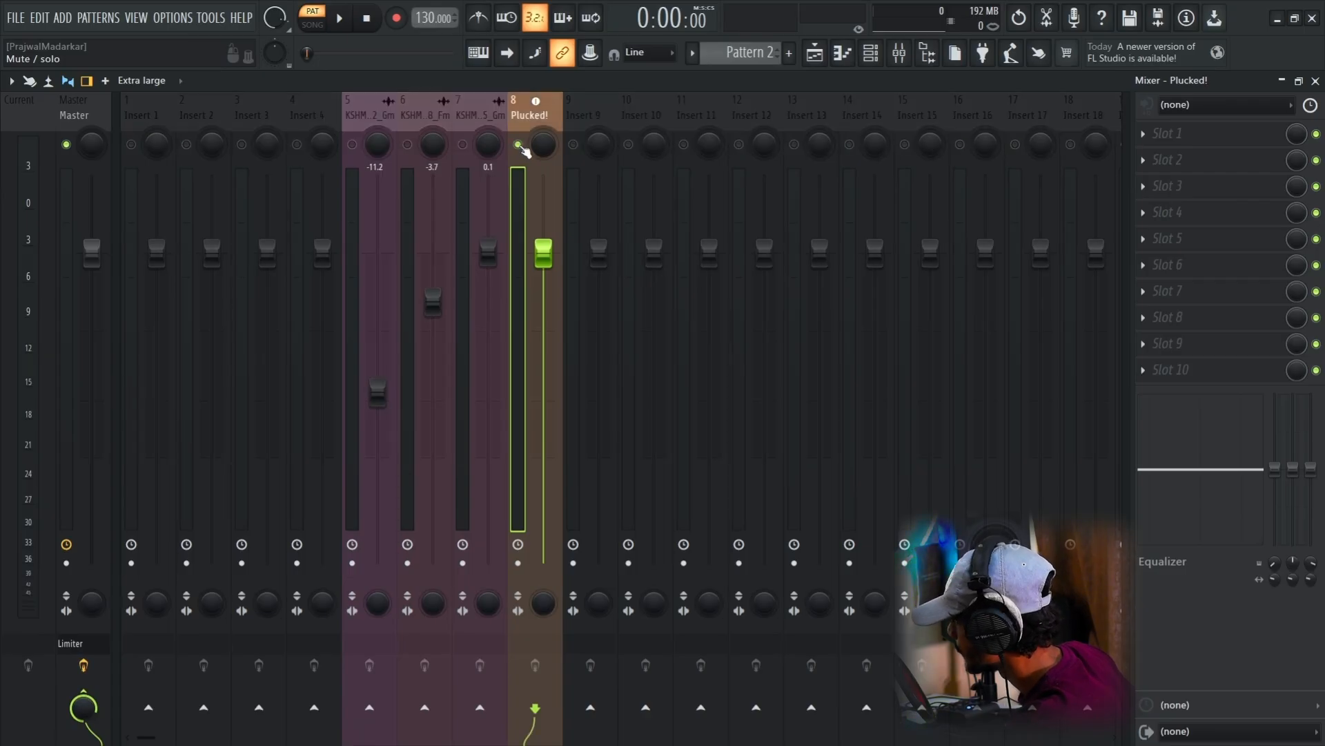
pyautogui.rightClick(519, 146)
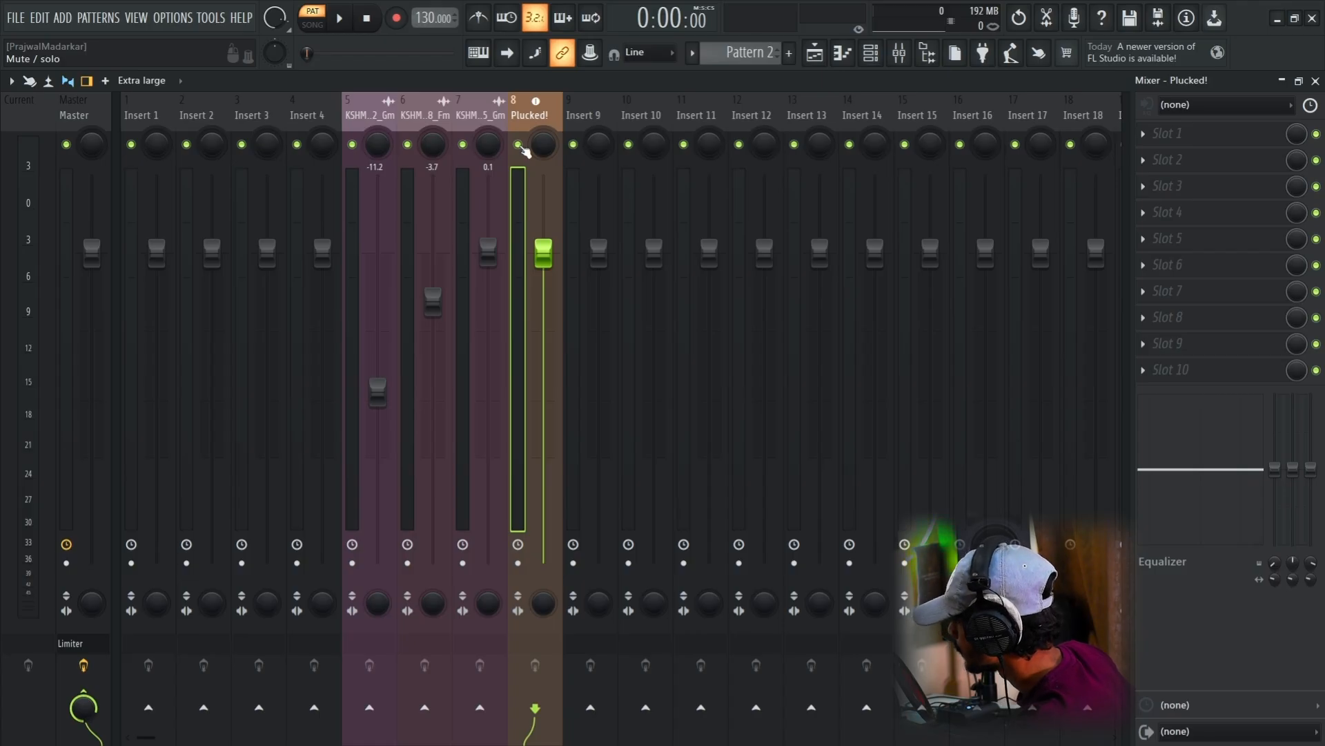
pyautogui.click(519, 145)
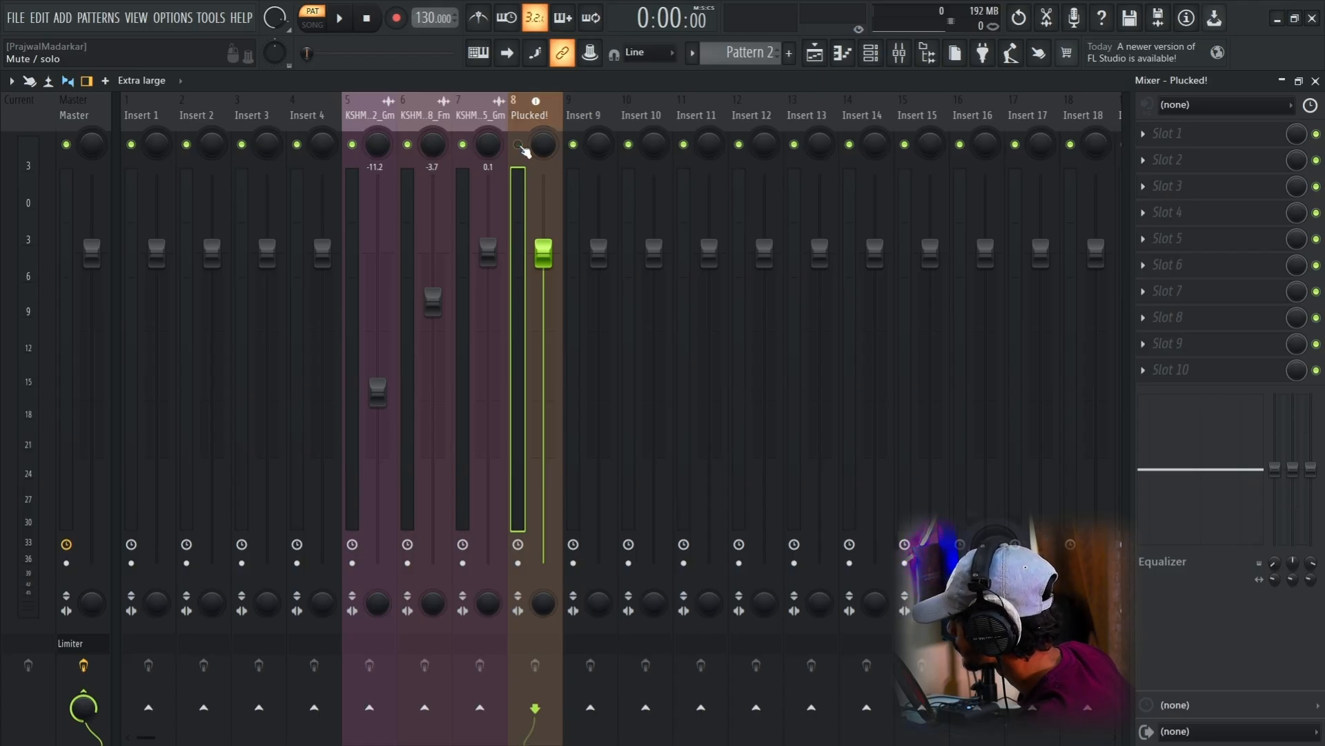
pyautogui.click(519, 145)
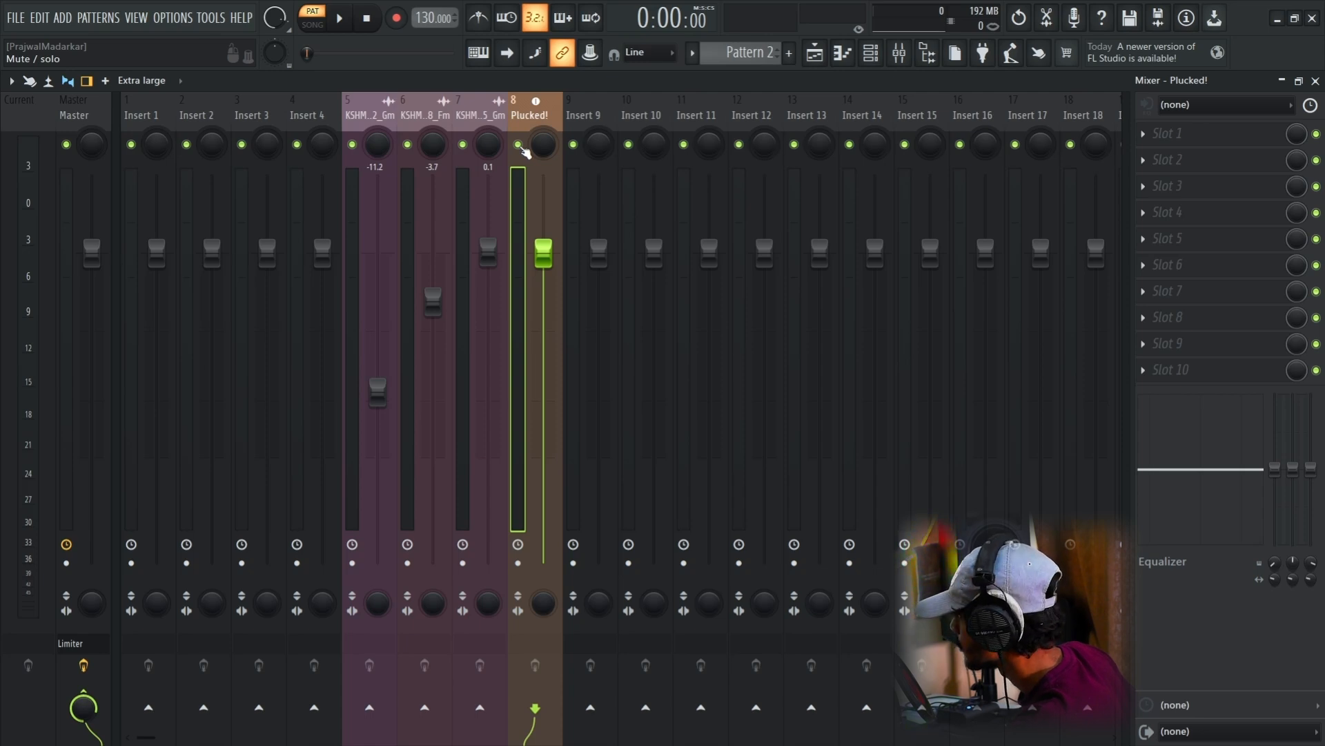
pyautogui.rightClick(519, 145)
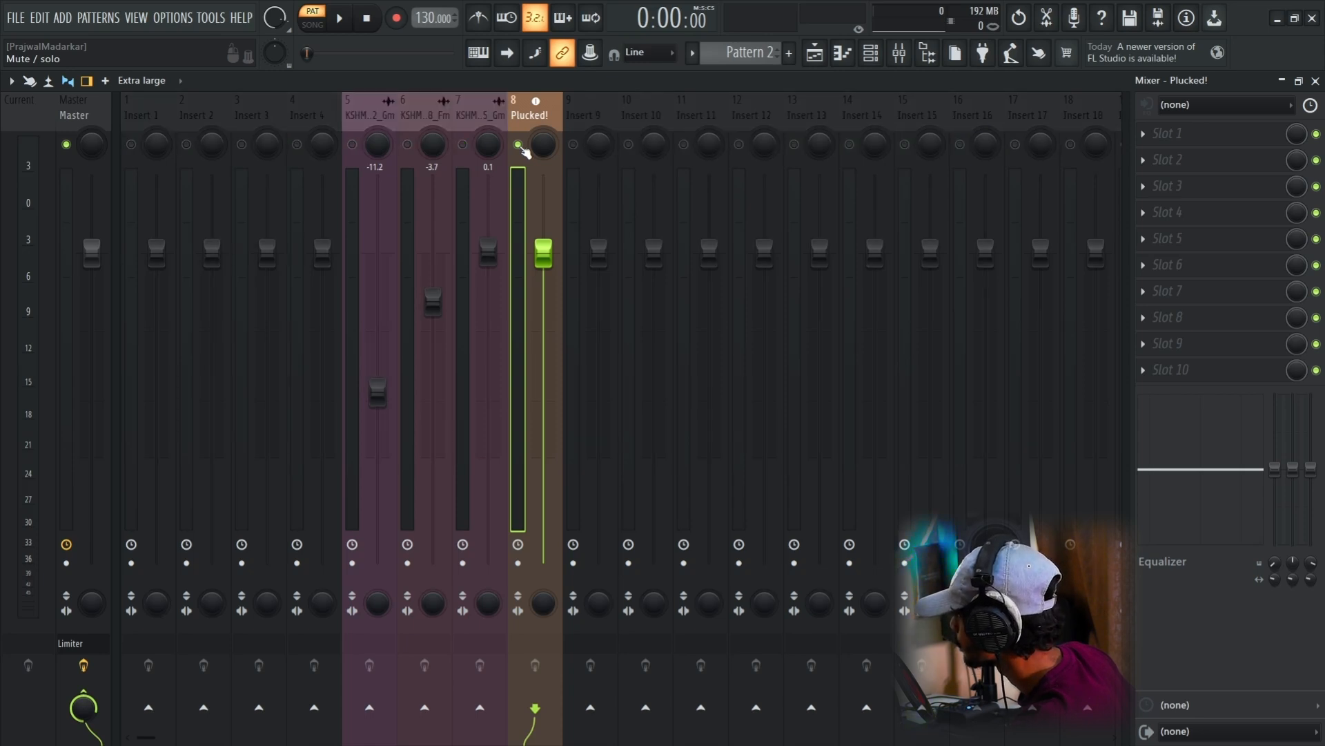
pyautogui.rightClick(519, 145)
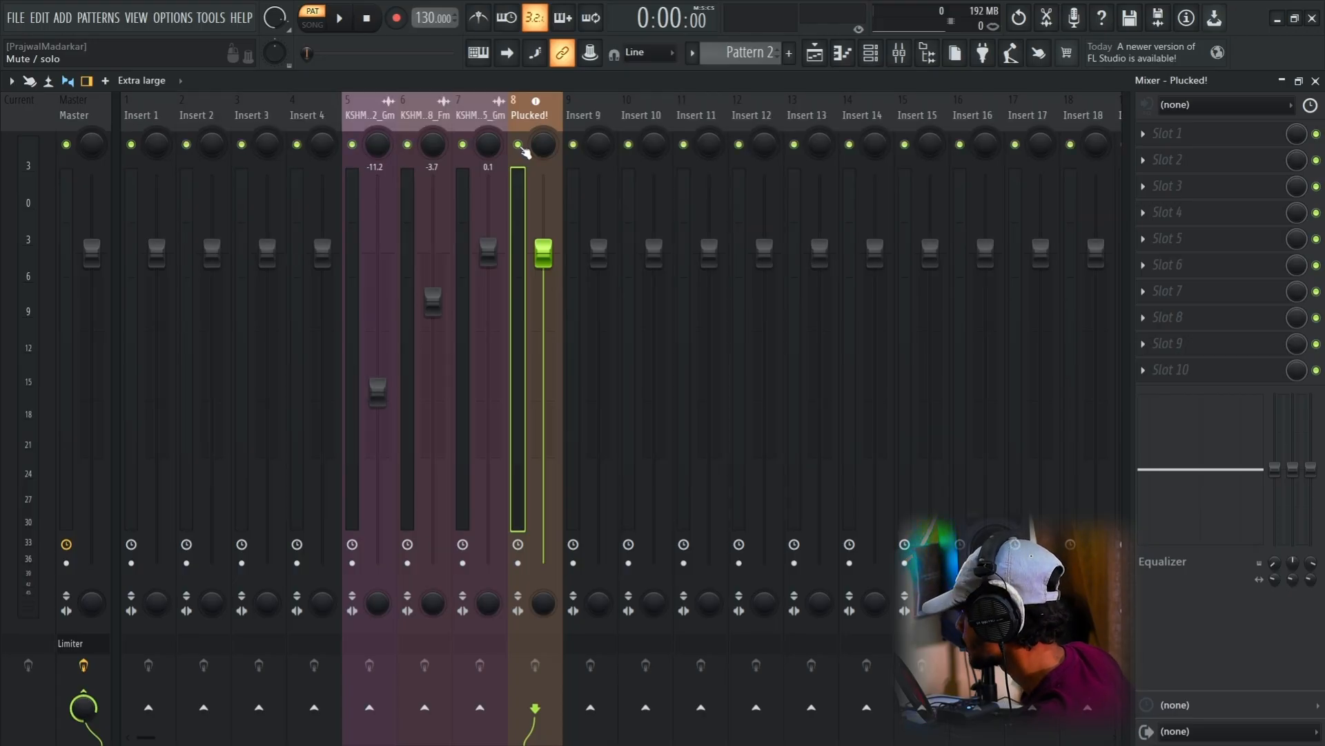
# Step: Play the pattern and mute, then unmute, the Plucked! mixer track during playback
pyautogui.press('space')
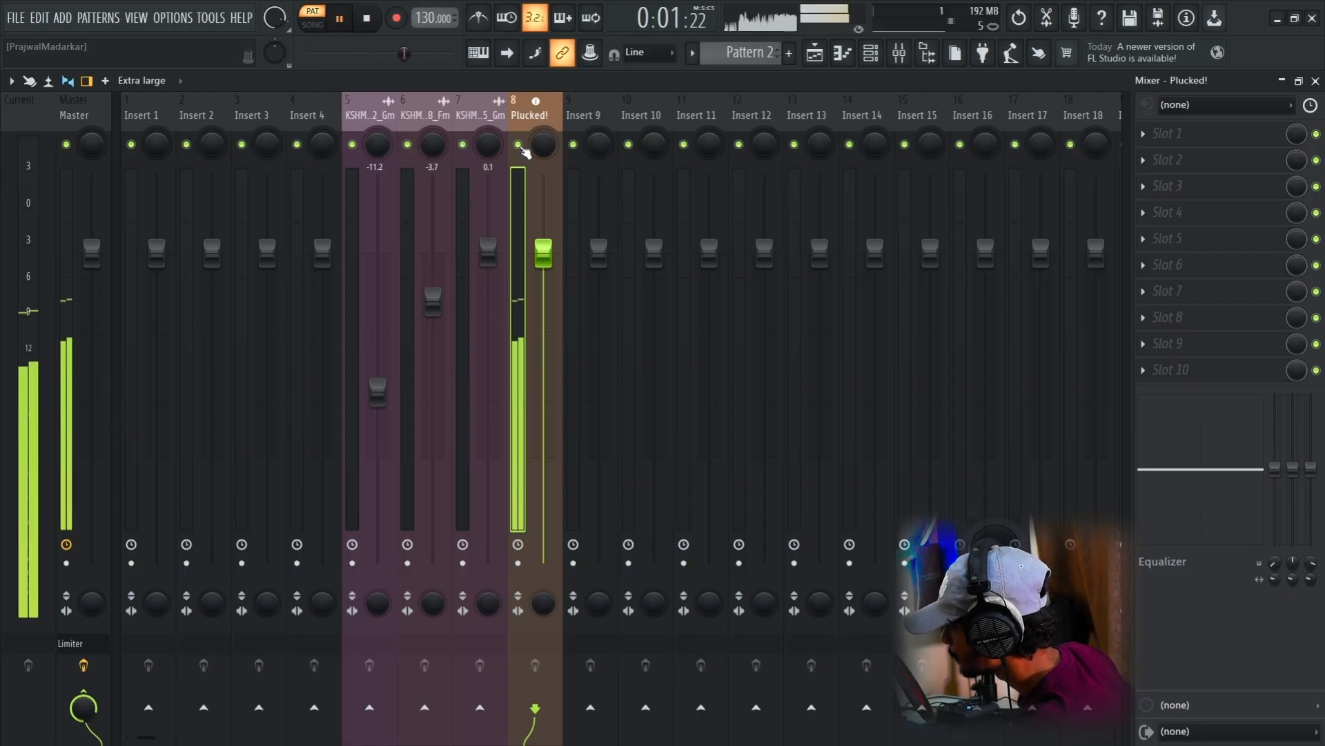
pyautogui.click(520, 145)
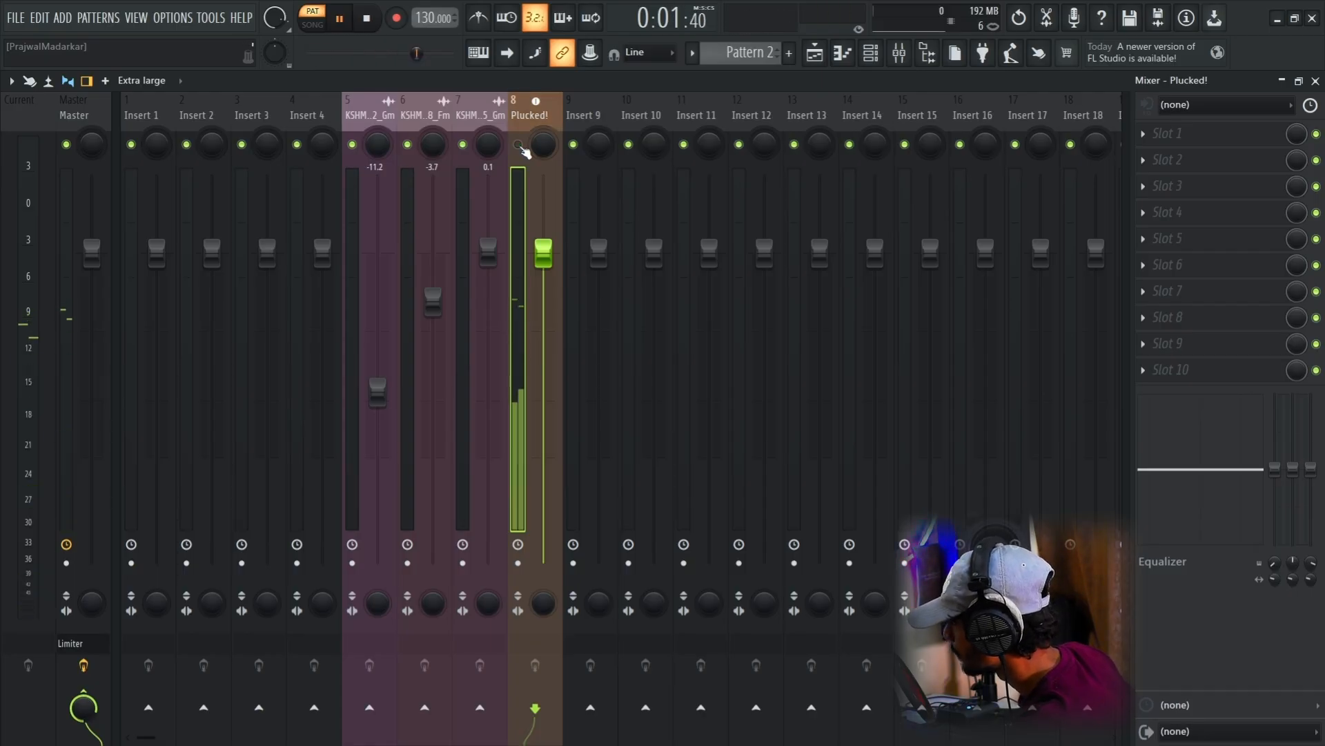
pyautogui.click(519, 145)
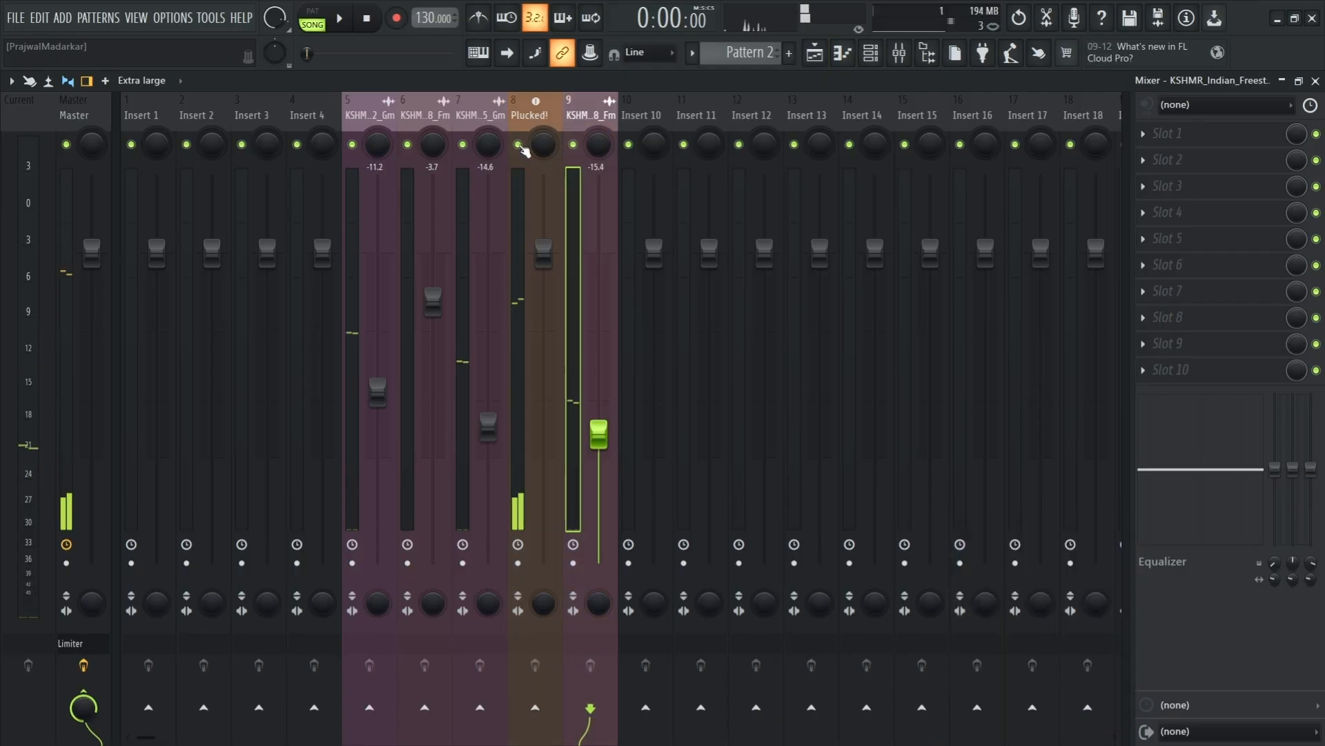
# Step: Play the song, solo and unsolo the Plucked! mixer track during playback, and stop
pyautogui.press('space')
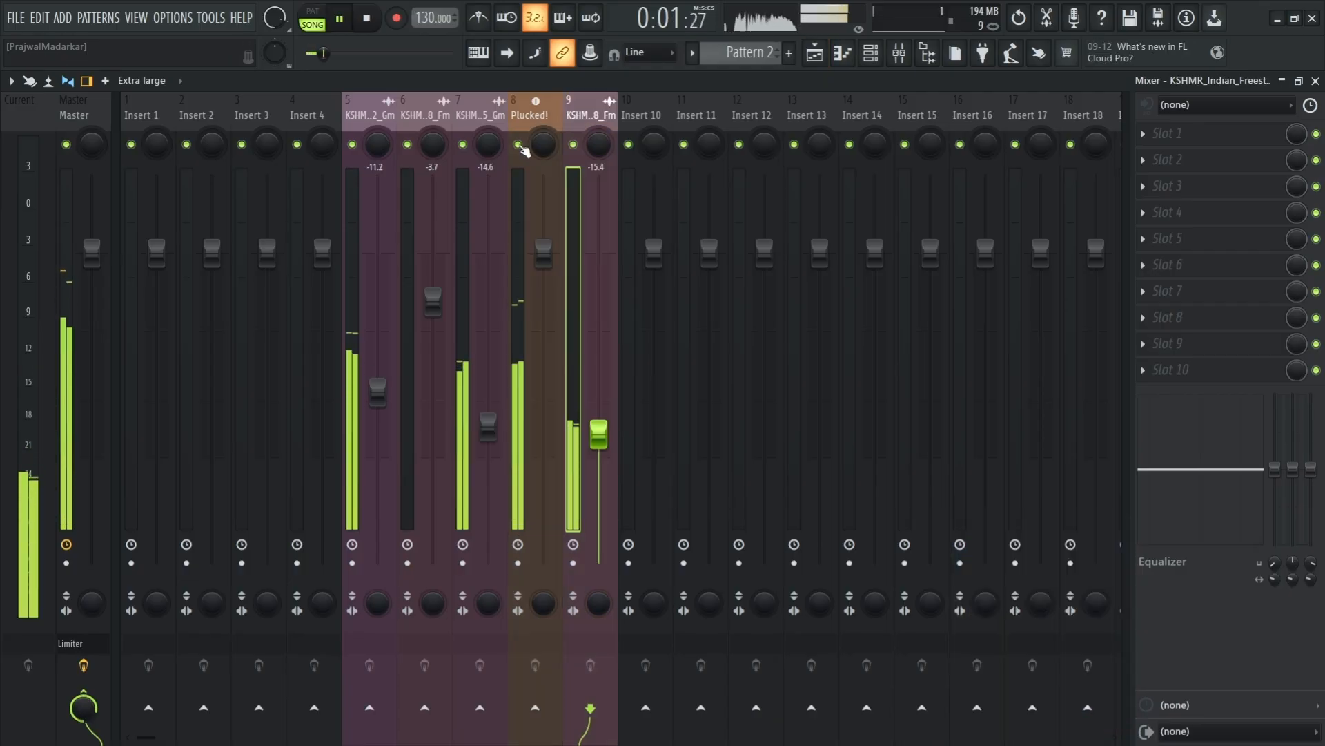
pyautogui.rightClick(518, 145)
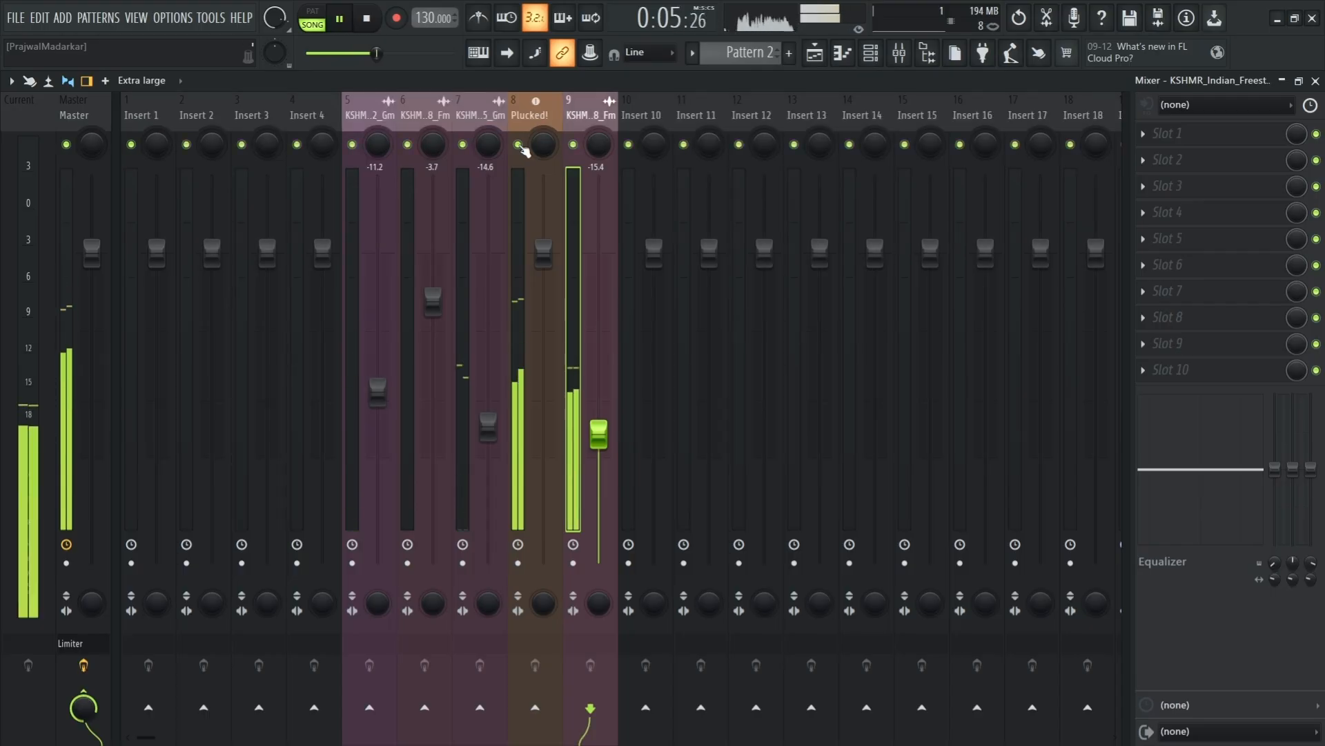
pyautogui.rightClick(519, 145)
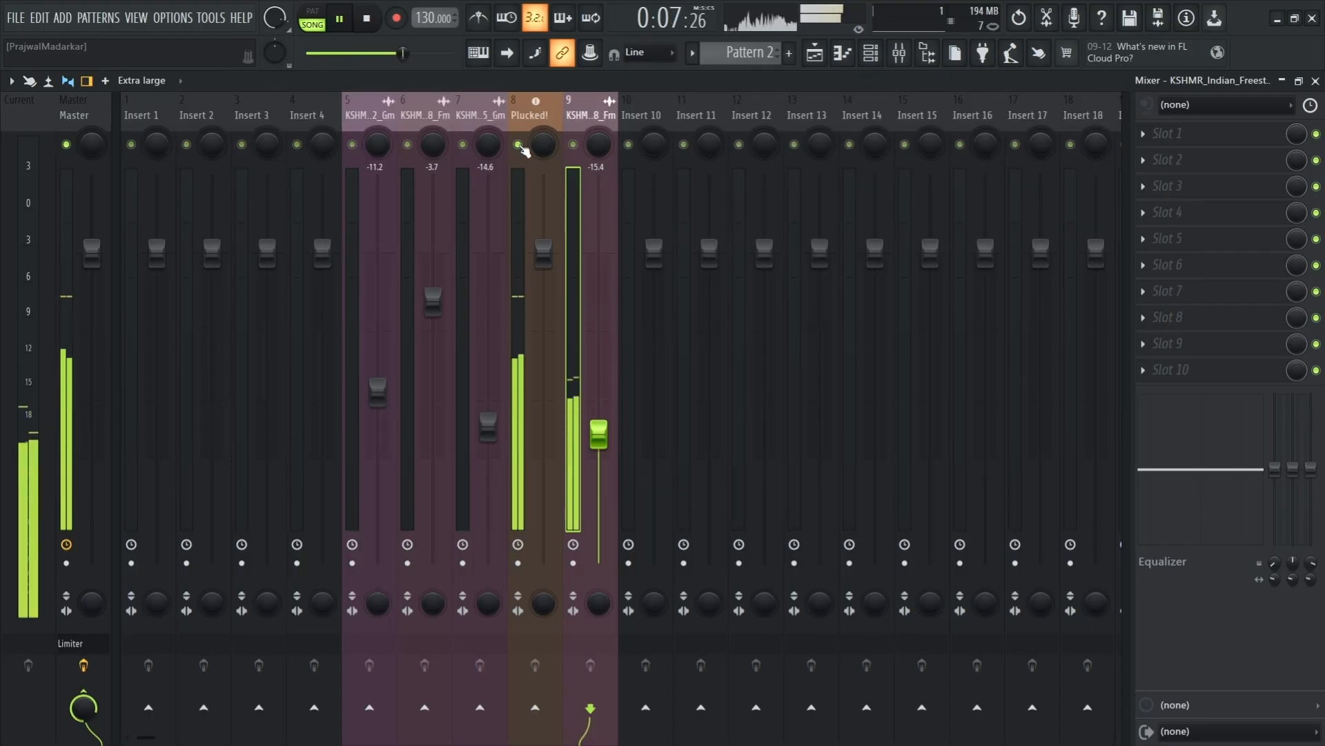
pyautogui.press('space')
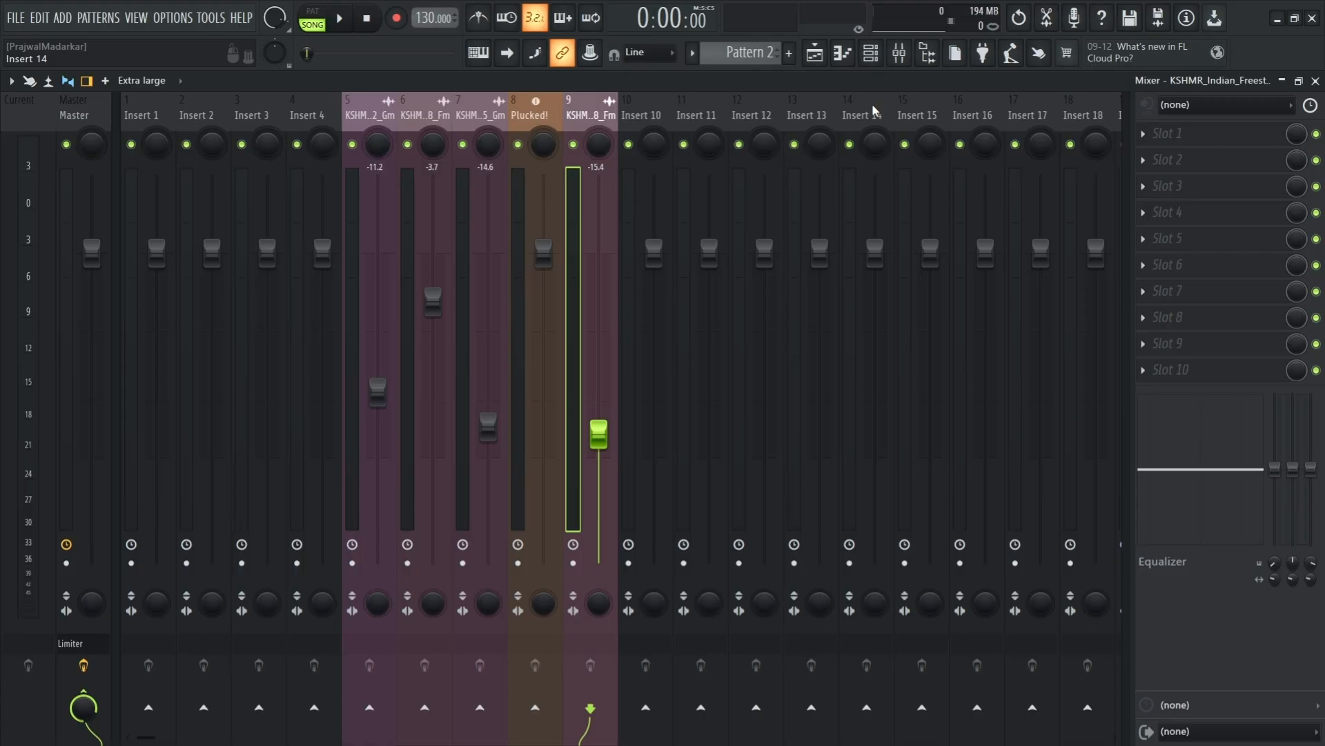
# Step: Solo the Plucked! track and, during song playback, pan it 100% left, 100% right and back to centre
pyautogui.rightClick(526, 149)
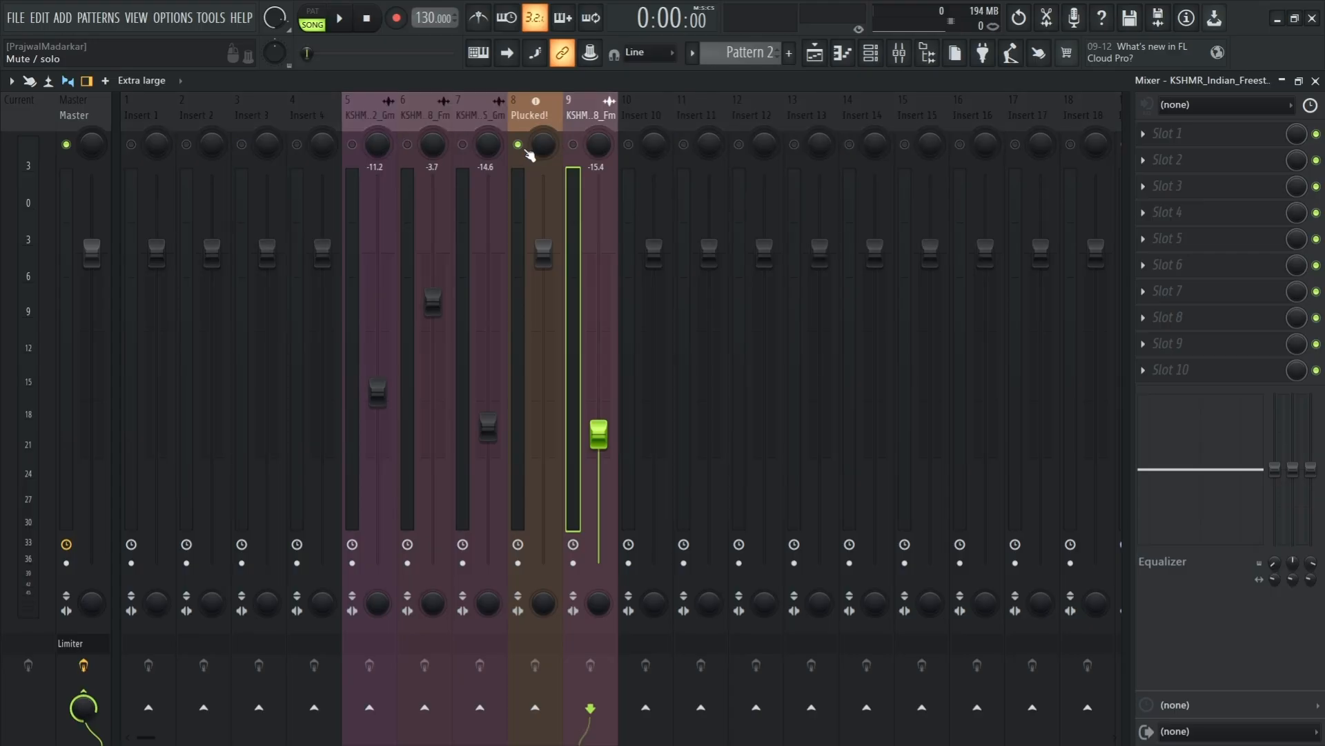
pyautogui.press('space')
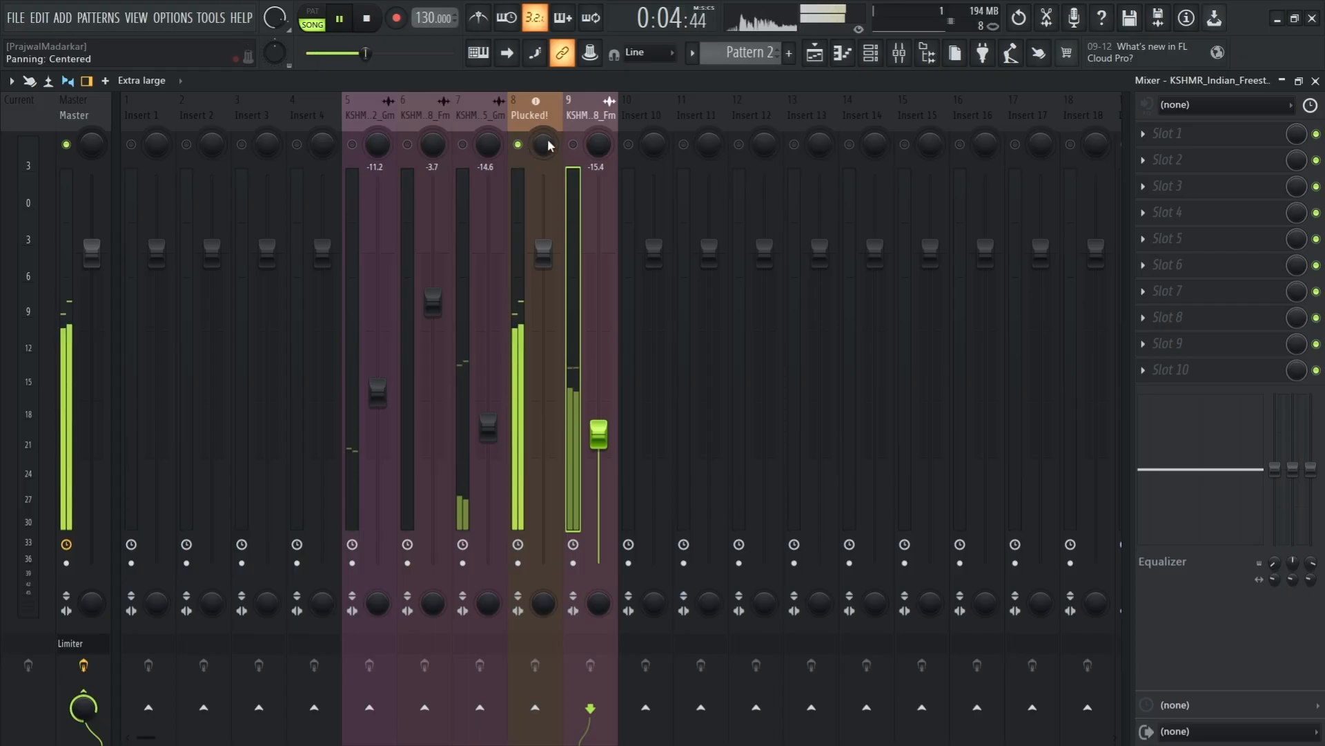
pyautogui.moveTo(550, 144); pyautogui.dragTo(550, 211)
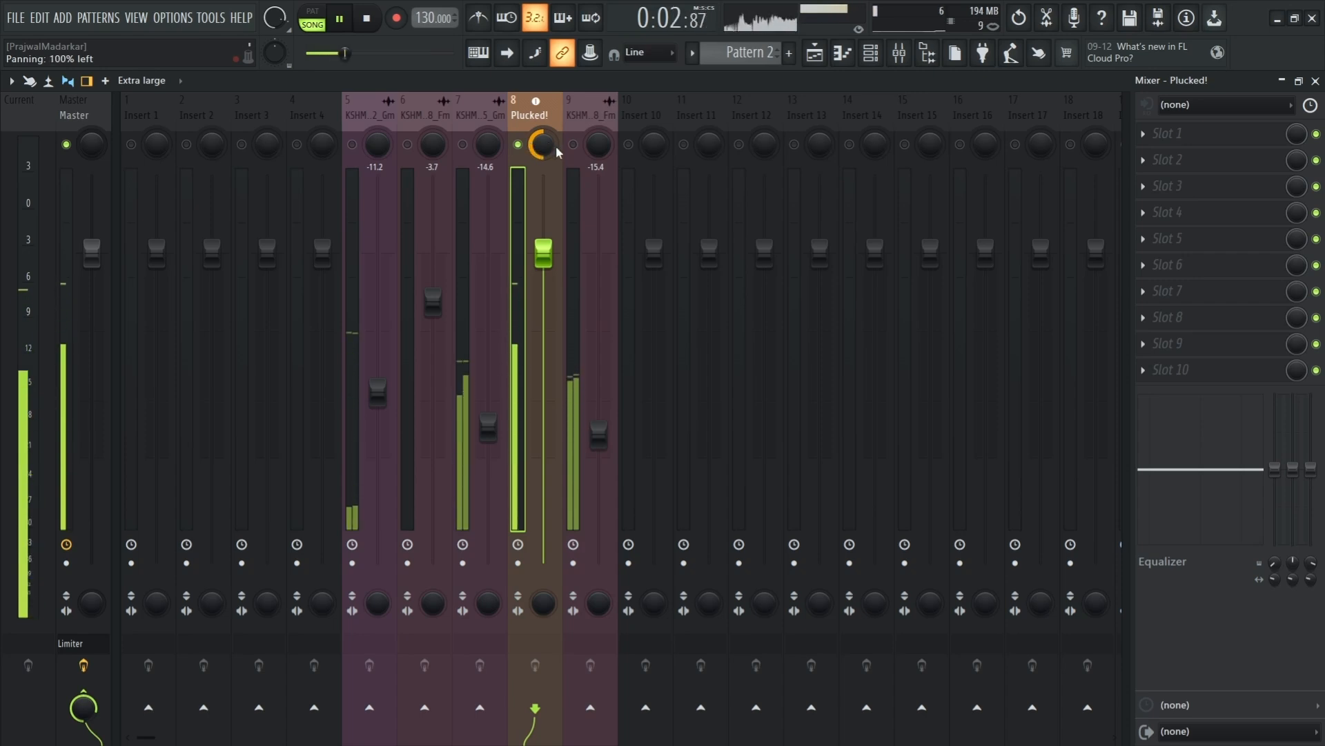
pyautogui.moveTo(545, 147); pyautogui.dragTo(545, 107)
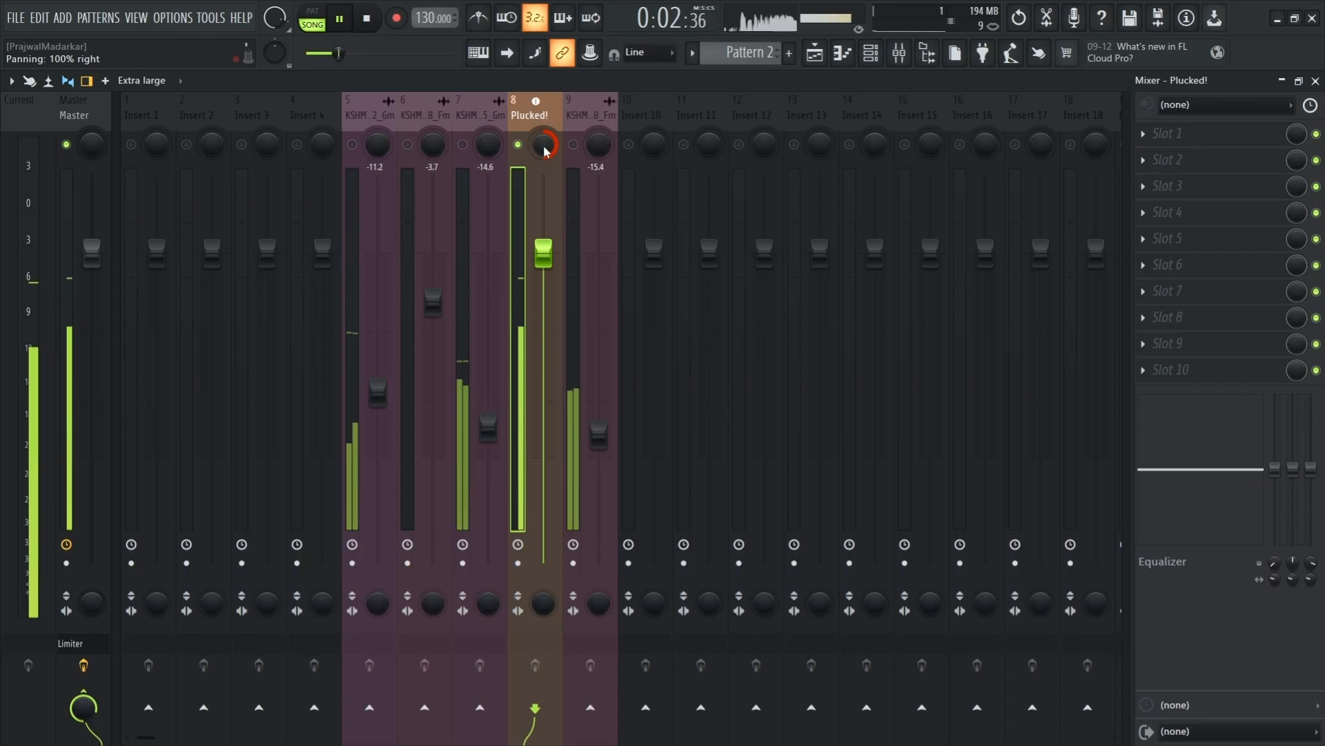
pyautogui.moveTo(546, 150); pyautogui.dragTo(545, 181)
pyautogui.press('space')
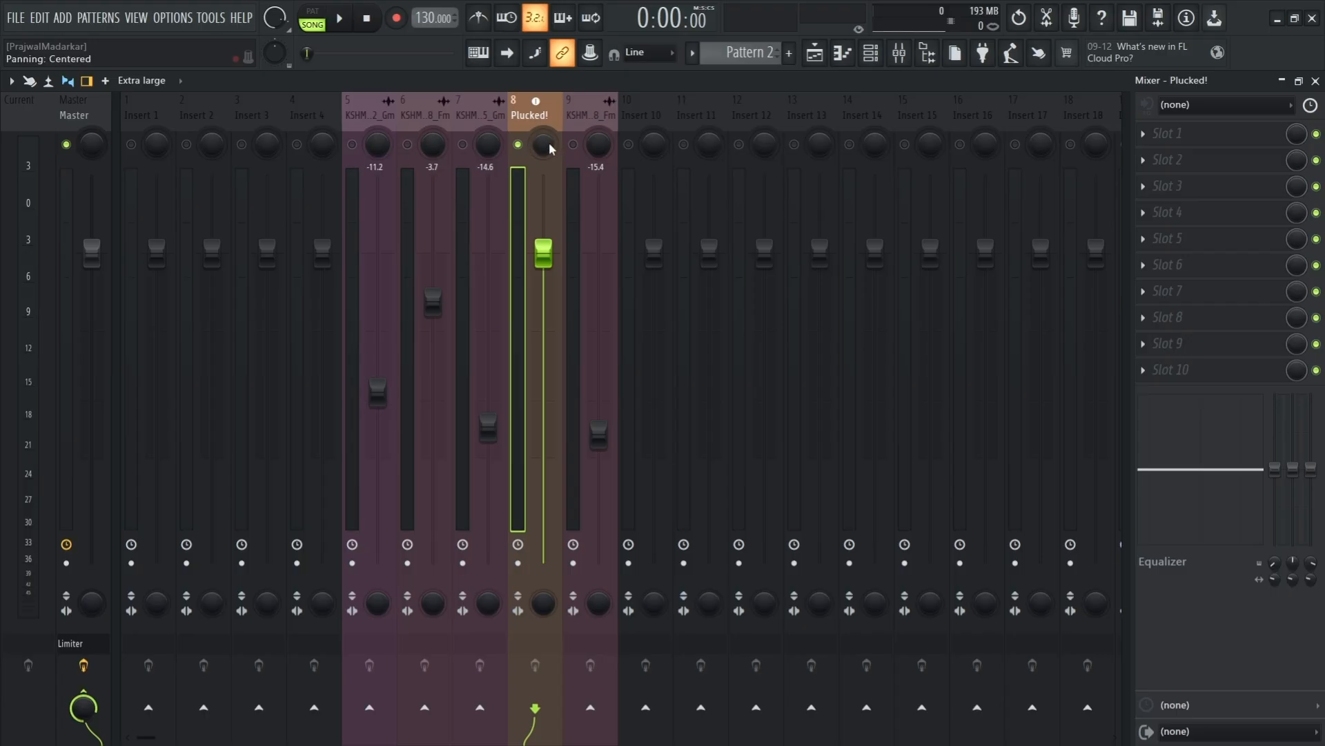
pyautogui.moveTo(550, 147); pyautogui.dragTo(550, 151)
pyautogui.keyDown('alt'); pyautogui.click(551, 145); pyautogui.keyUp('alt')
# Step: Try the Plucked! track's volume fader during playback, lower it to -18.6 dB and restore it to 100% (0.0 dB)
pyautogui.moveTo(543, 252)
pyautogui.mouseDown()
pyautogui.moveTo(543, 415)
pyautogui.moveTo(544, 253)
pyautogui.mouseUp()
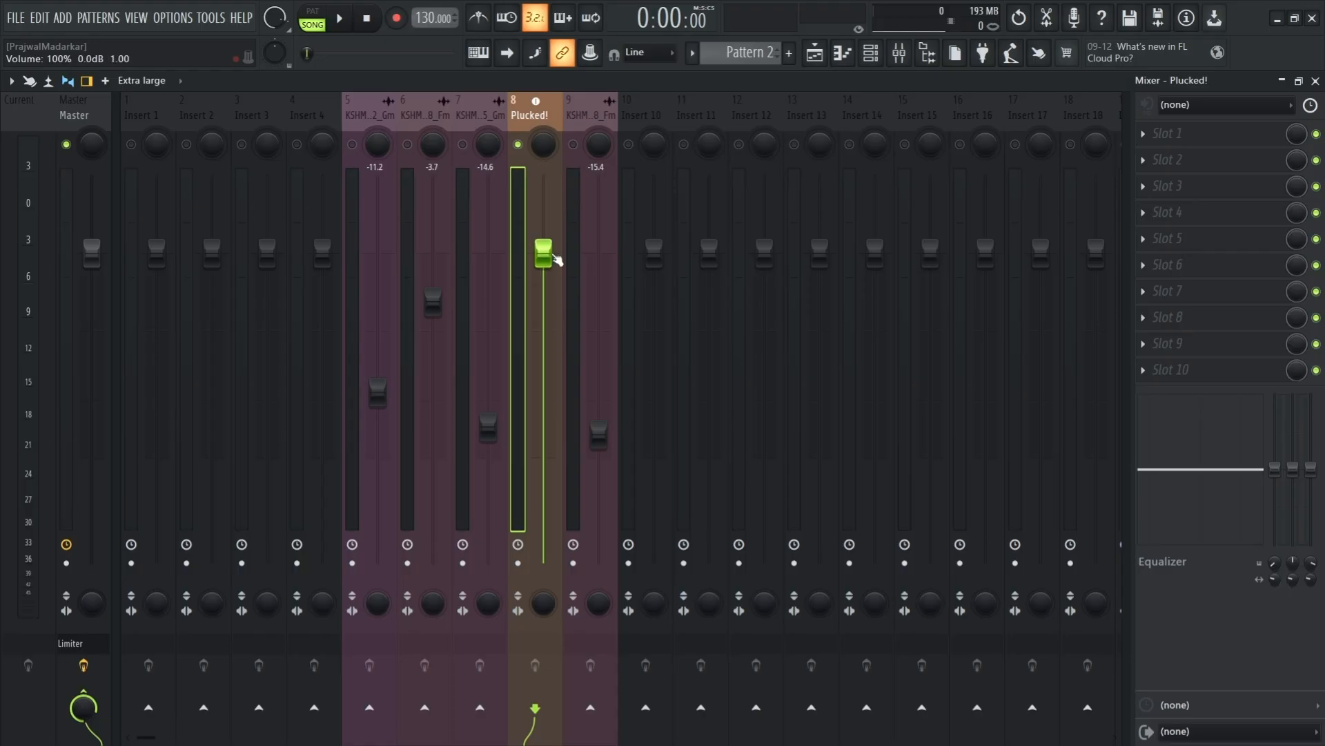
pyautogui.press('space')
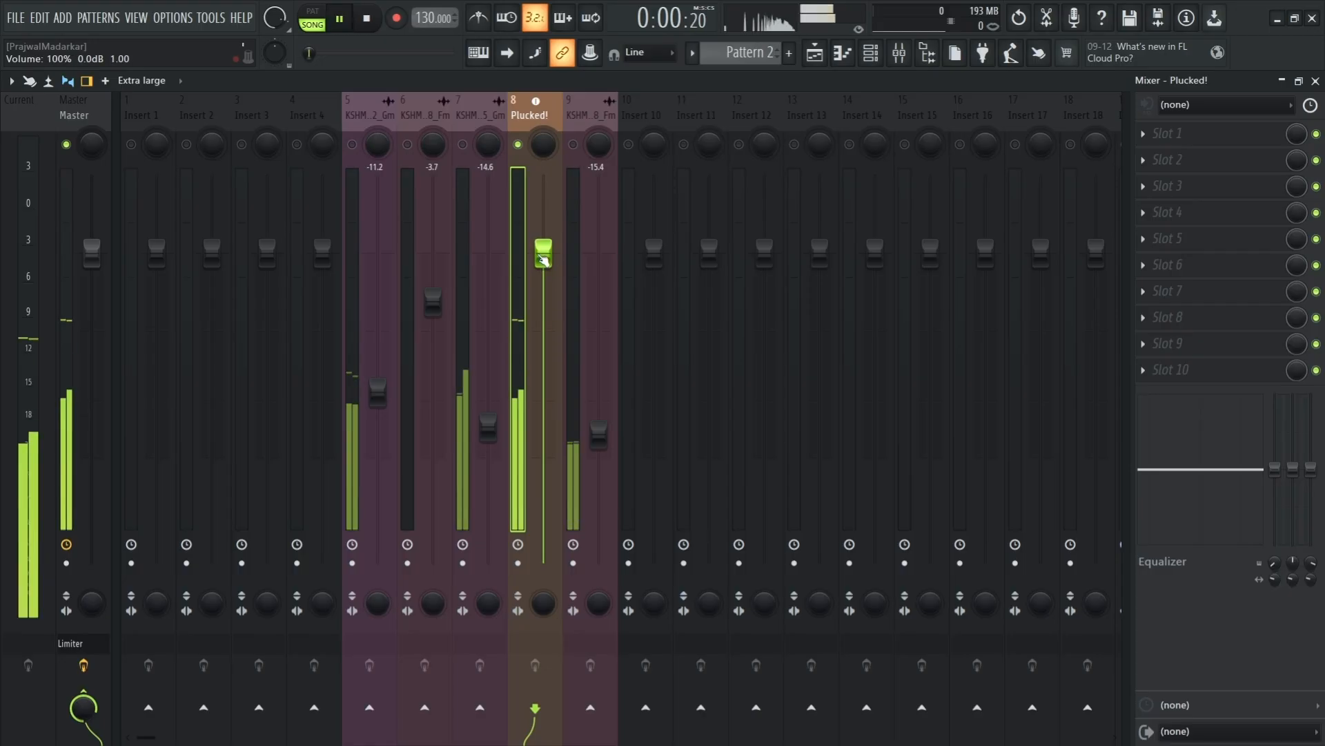
pyautogui.moveTo(552, 261)
pyautogui.mouseDown()
pyautogui.moveTo(544, 425)
pyautogui.moveTo(543, 176)
pyautogui.moveTo(543, 490)
pyautogui.moveTo(545, 254)
pyautogui.mouseUp()
pyautogui.press('space')
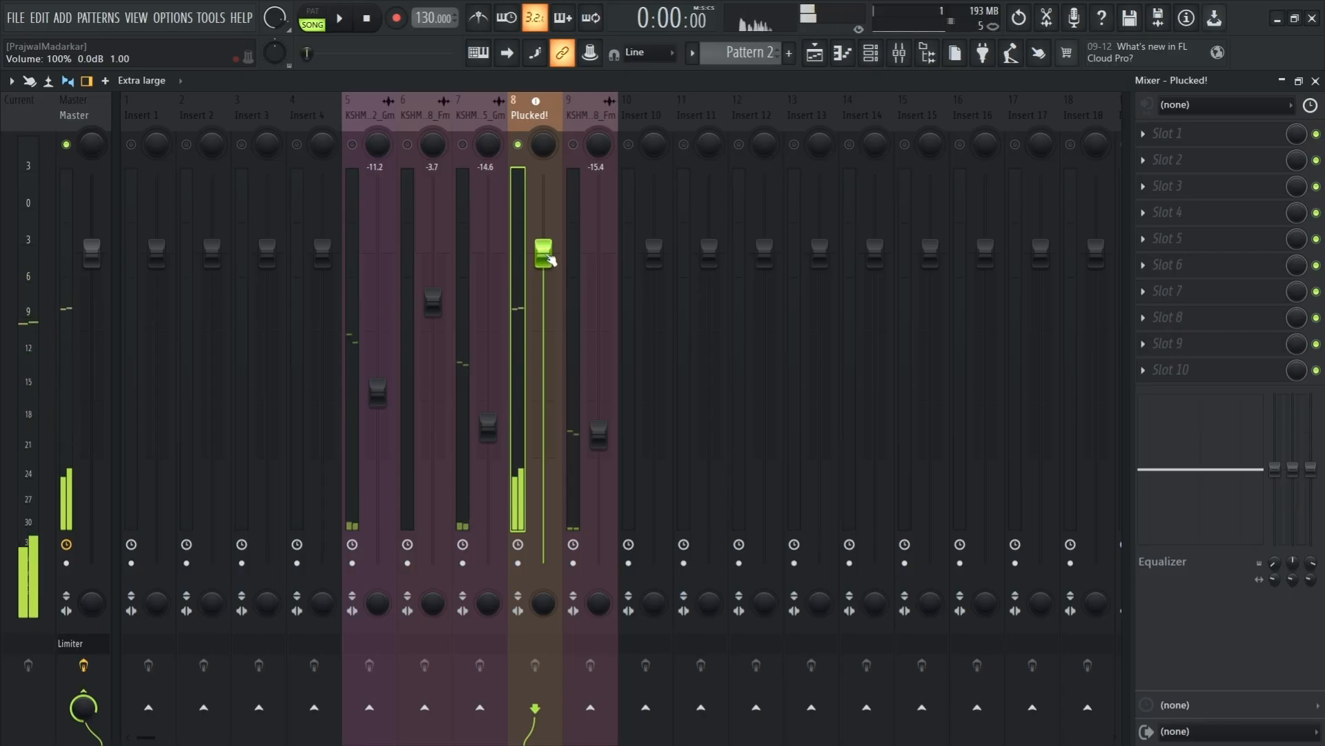
pyautogui.moveTo(544, 255); pyautogui.dragTo(543, 462)
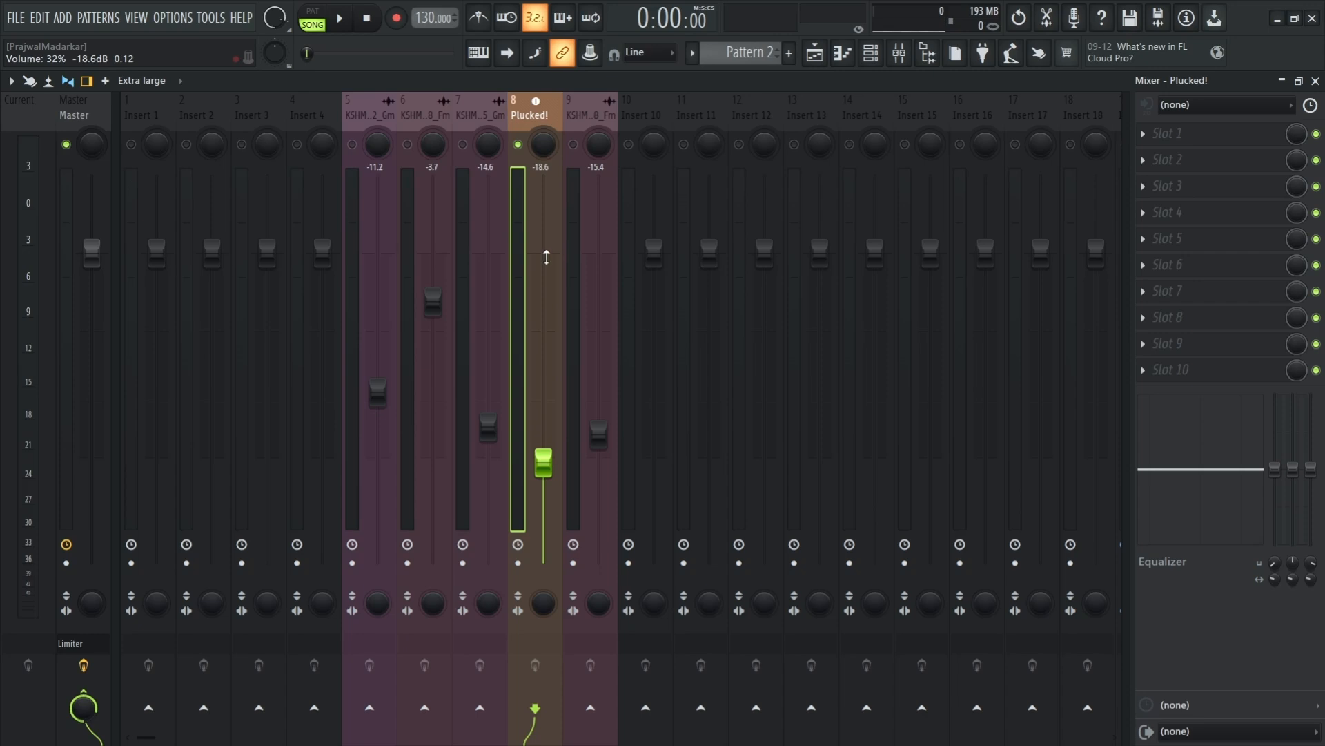
pyautogui.moveTo(544, 258)
pyautogui.mouseDown()
pyautogui.moveTo(552, 396)
pyautogui.moveTo(558, 262)
pyautogui.mouseUp()
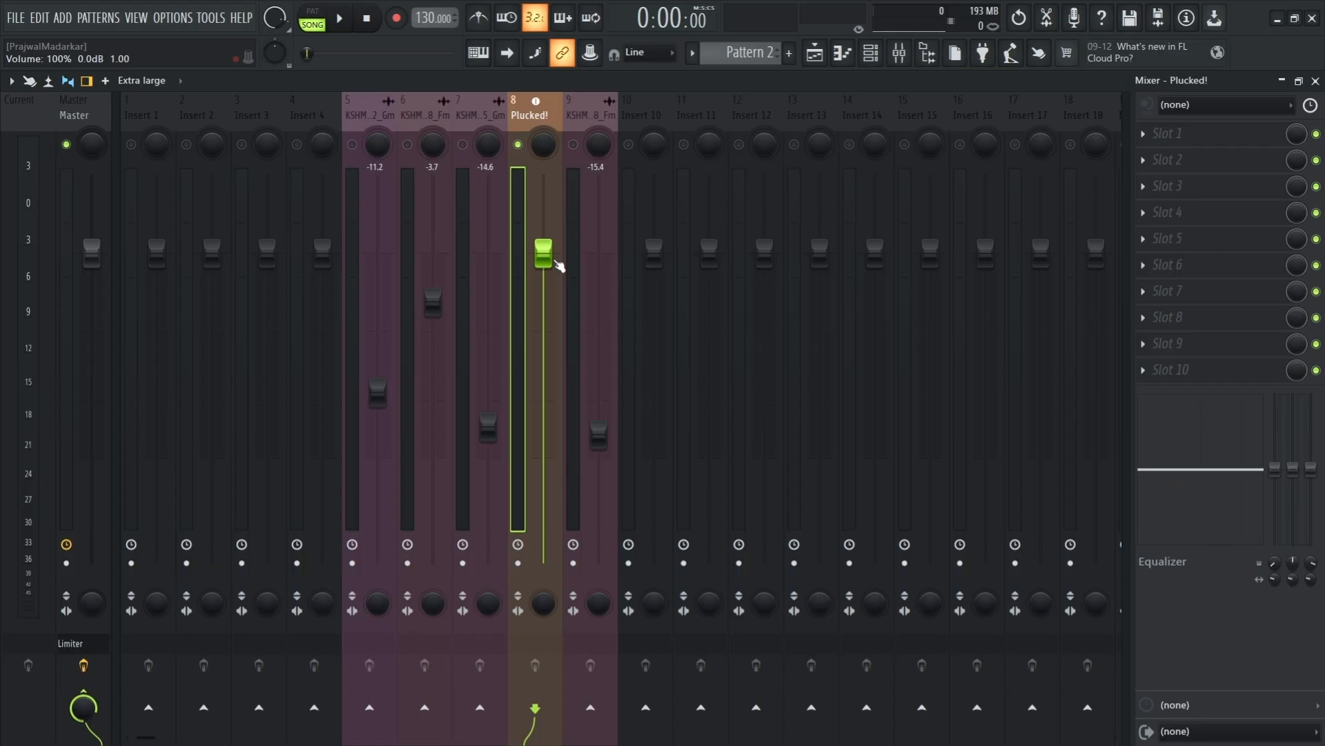
# Step: Raise the Plucked! fader to 1.0 dB, lower it to -2.1 dB, reset it to default and unsolo the track
pyautogui.moveTo(549, 255)
pyautogui.mouseDown()
pyautogui.moveTo(553, 316)
pyautogui.moveTo(554, 233)
pyautogui.mouseUp()
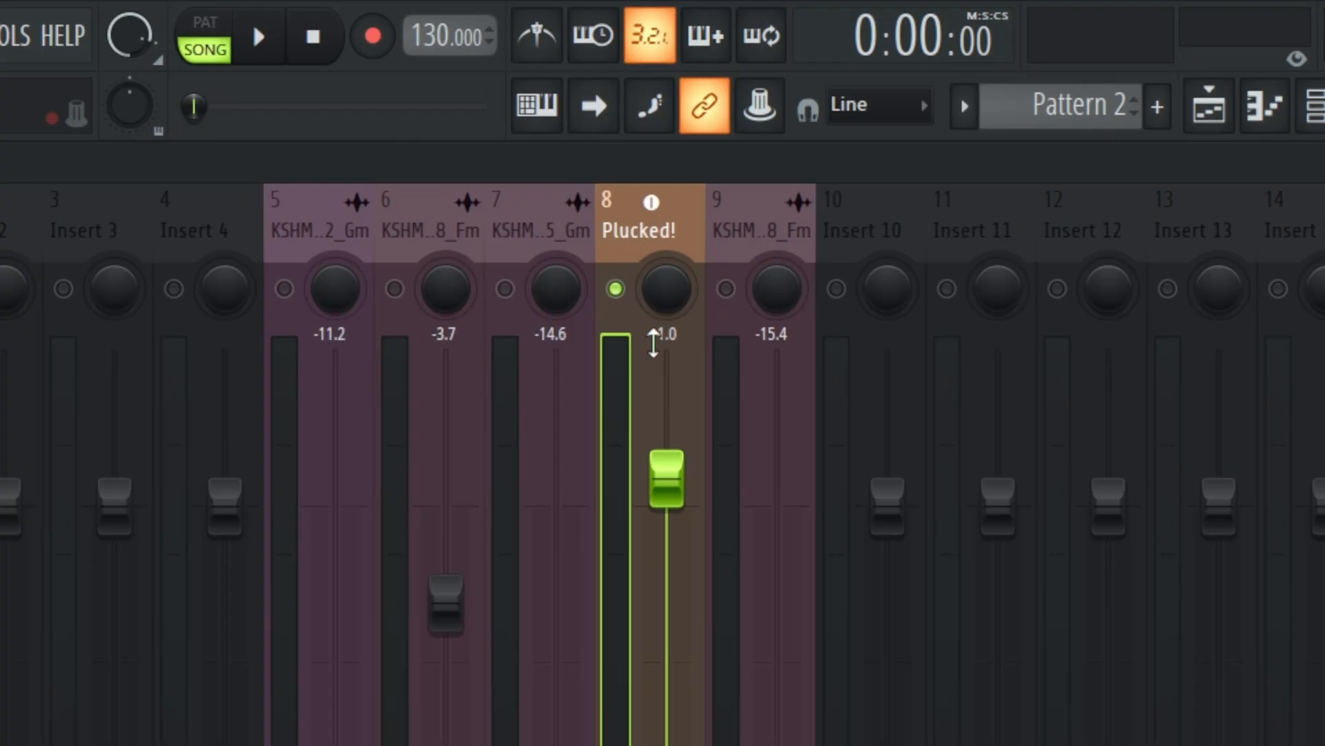
pyautogui.moveTo(542, 236); pyautogui.dragTo(542, 281)
pyautogui.moveTo(670, 378); pyautogui.dragTo(670, 374)
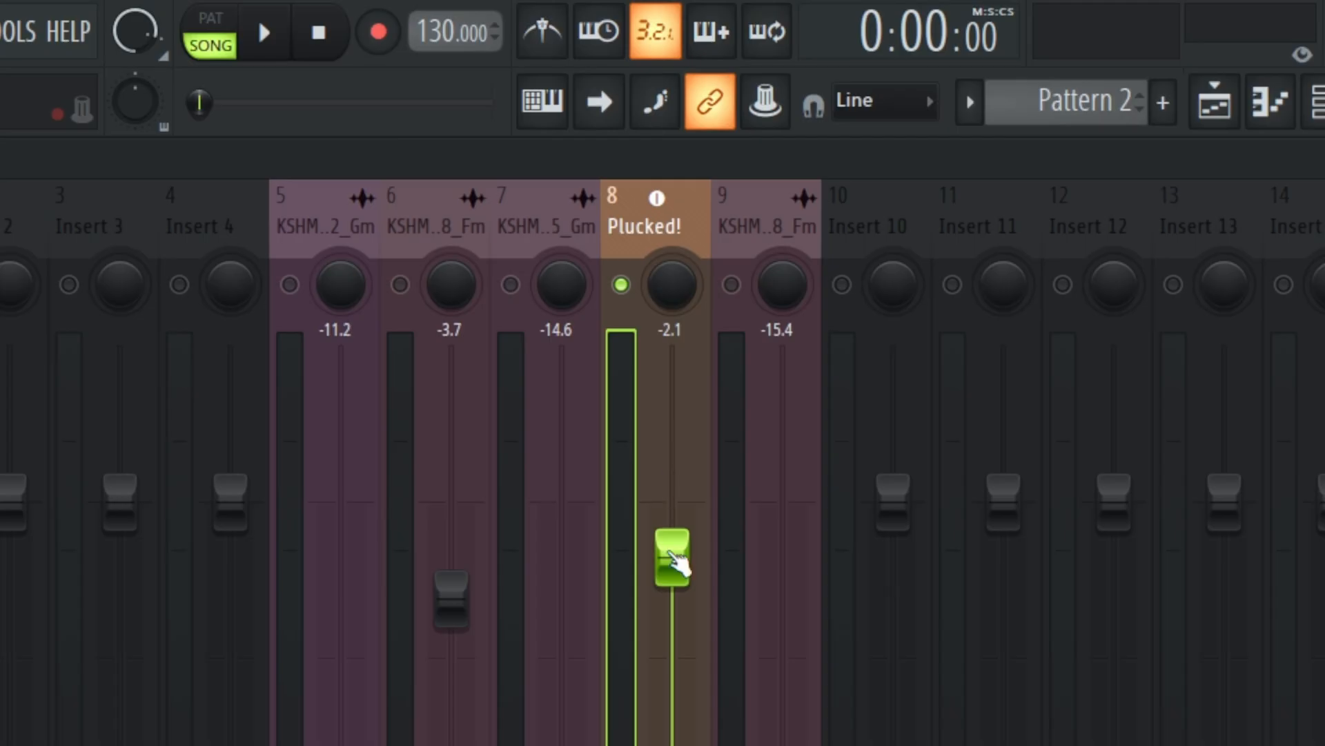
pyautogui.keyDown('alt'); pyautogui.click(669, 551); pyautogui.keyUp('alt')
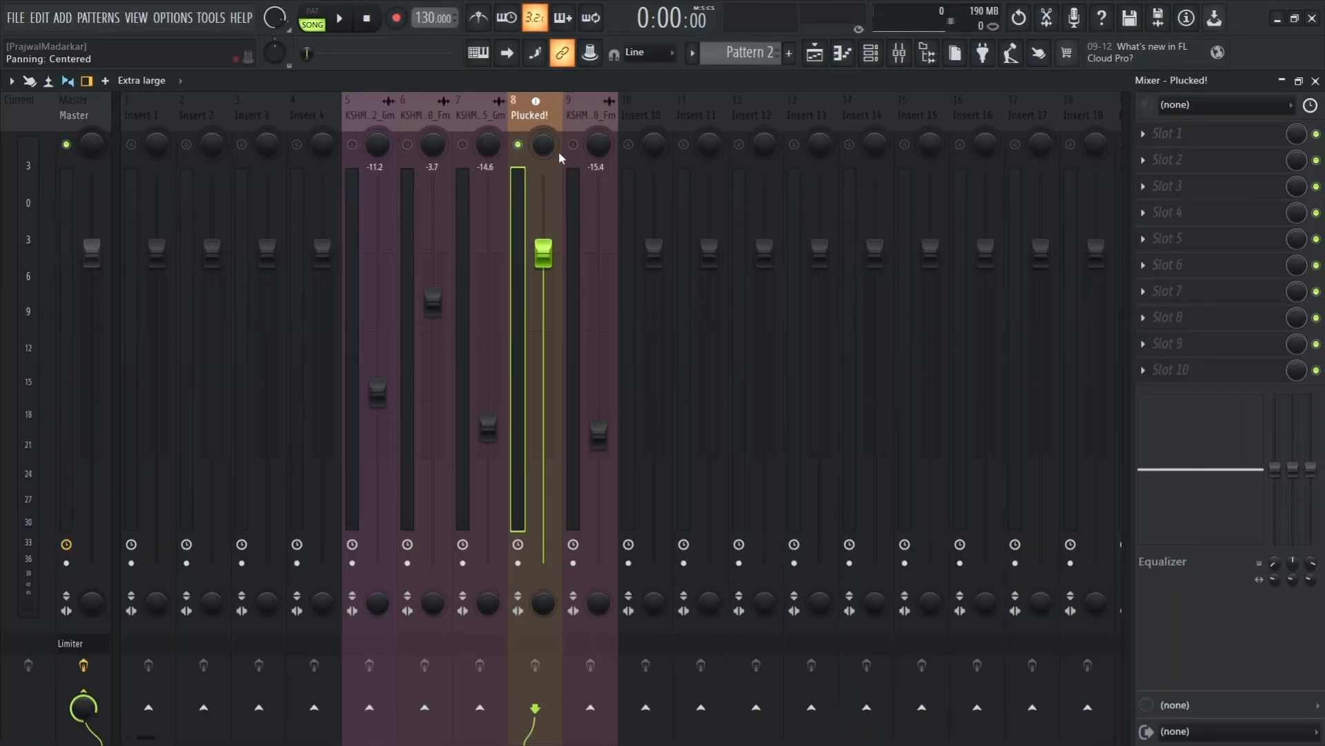
pyautogui.rightClick(519, 146)
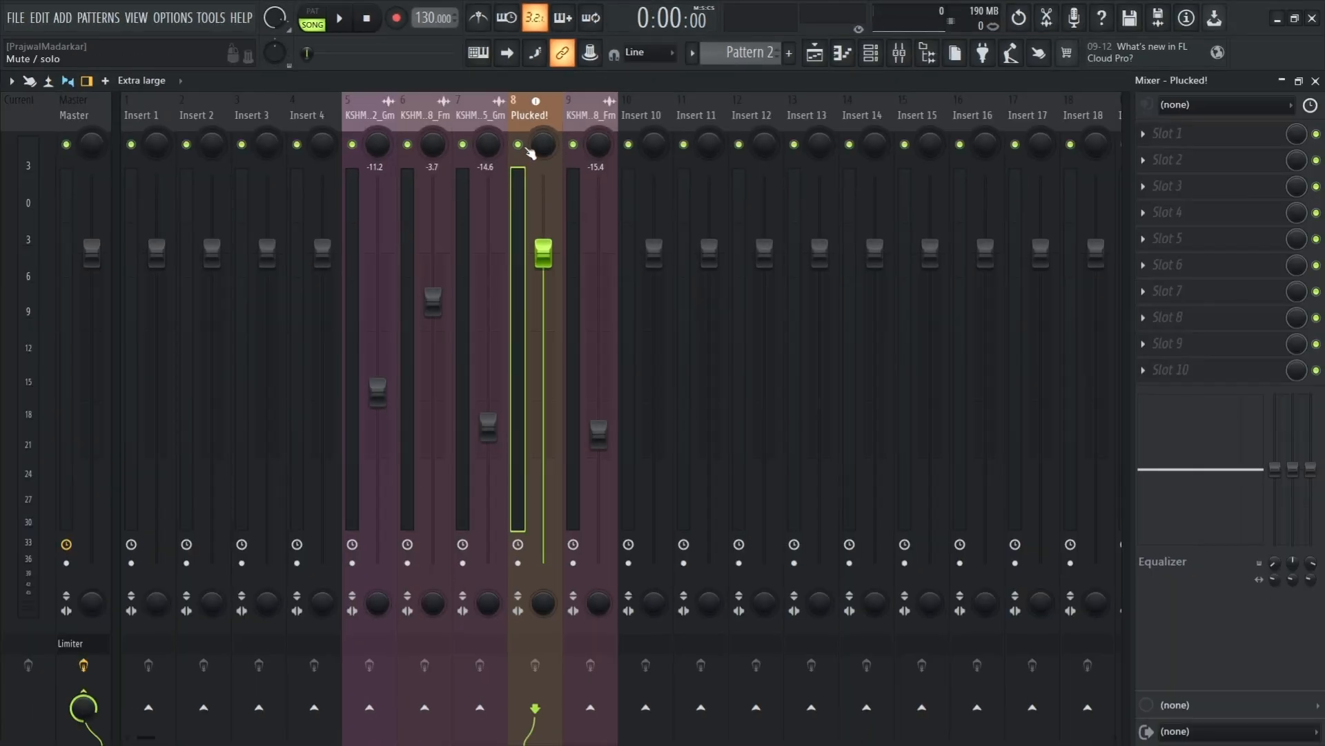
# Step: Toggle disk recording on the Plucked! track and set its latency compensation bypass to When recording or not playing
pyautogui.click(519, 564)
pyautogui.click(519, 564)
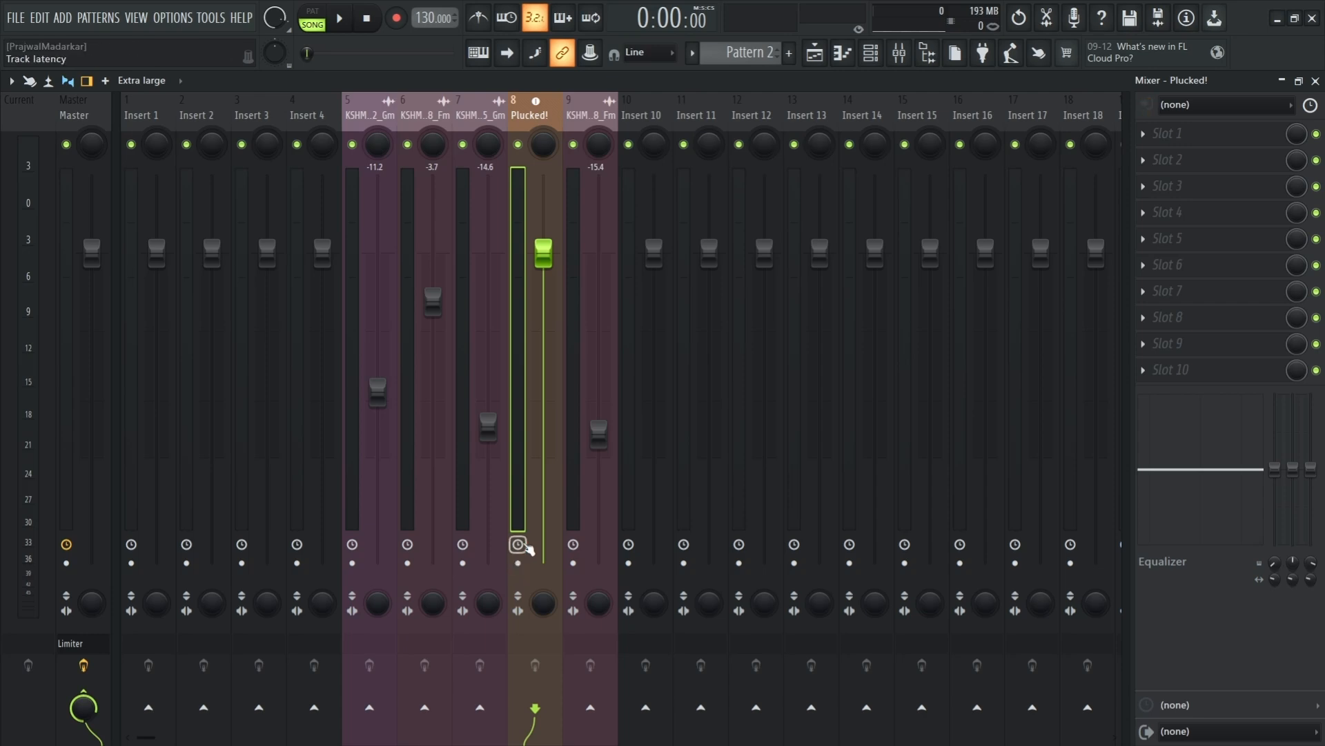
pyautogui.click(518, 546)
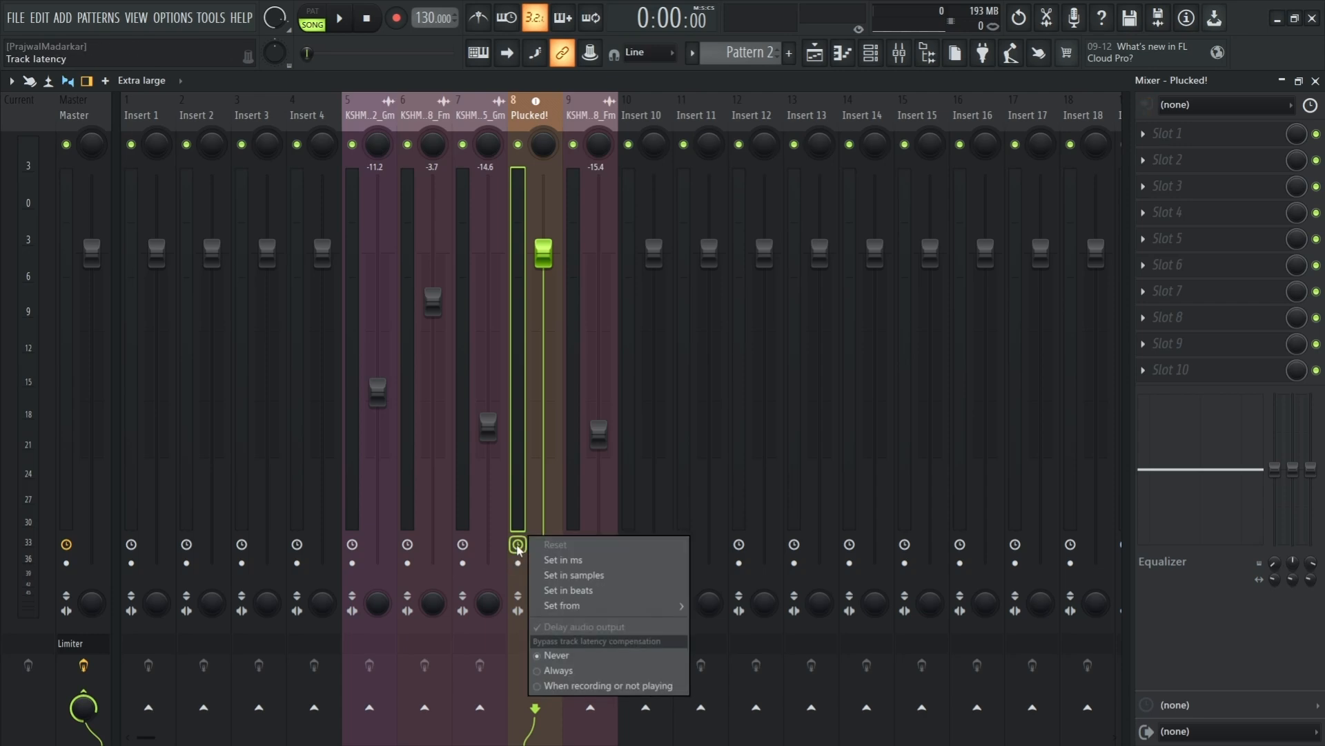
pyautogui.click(550, 687)
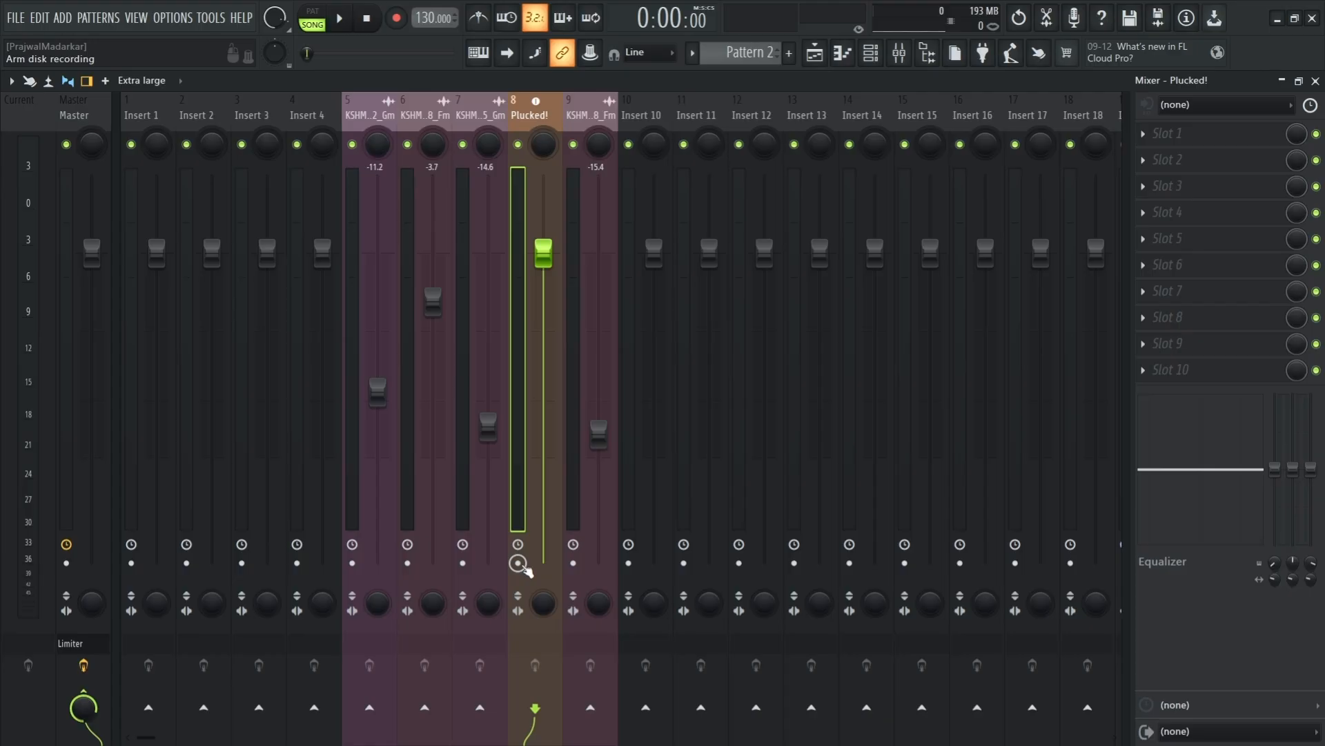
# Step: Arm the Plucked! mixer track for disk recording and start recording the song
pyautogui.click(519, 564)
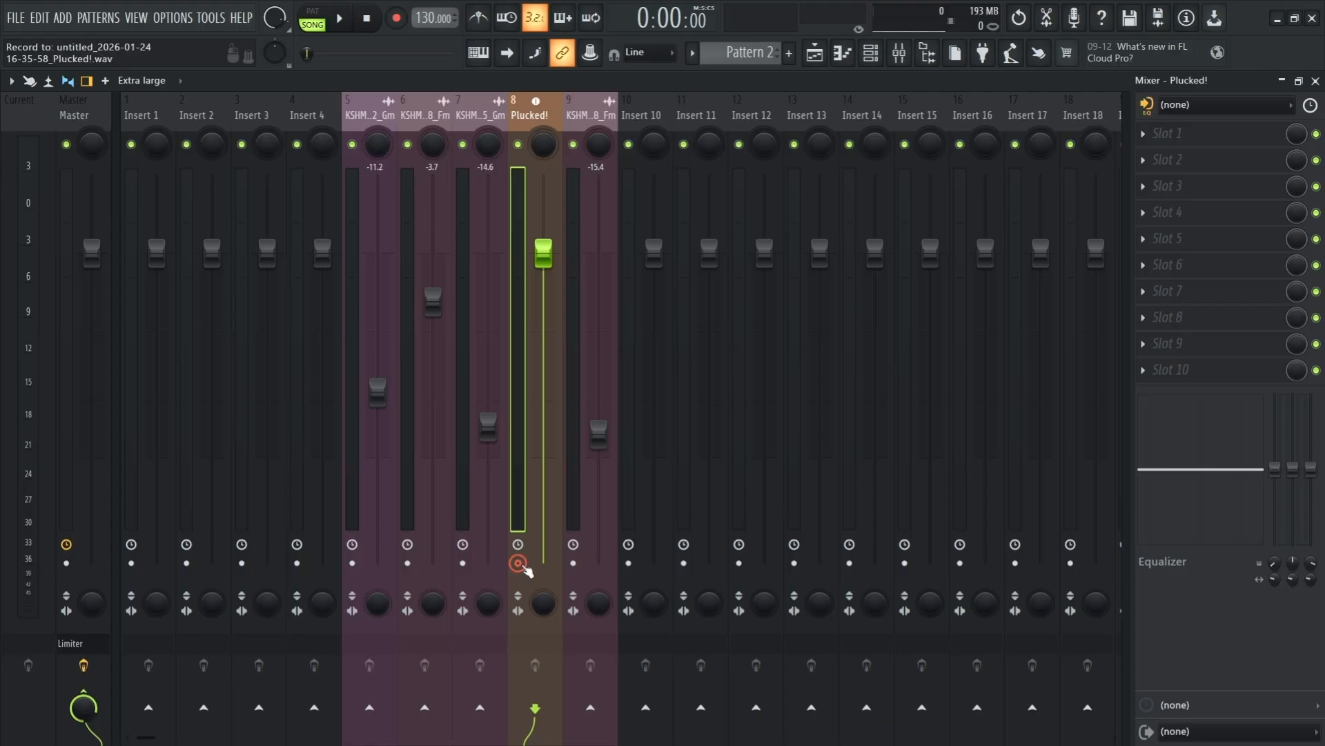
pyautogui.click(398, 25)
pyautogui.press('space')
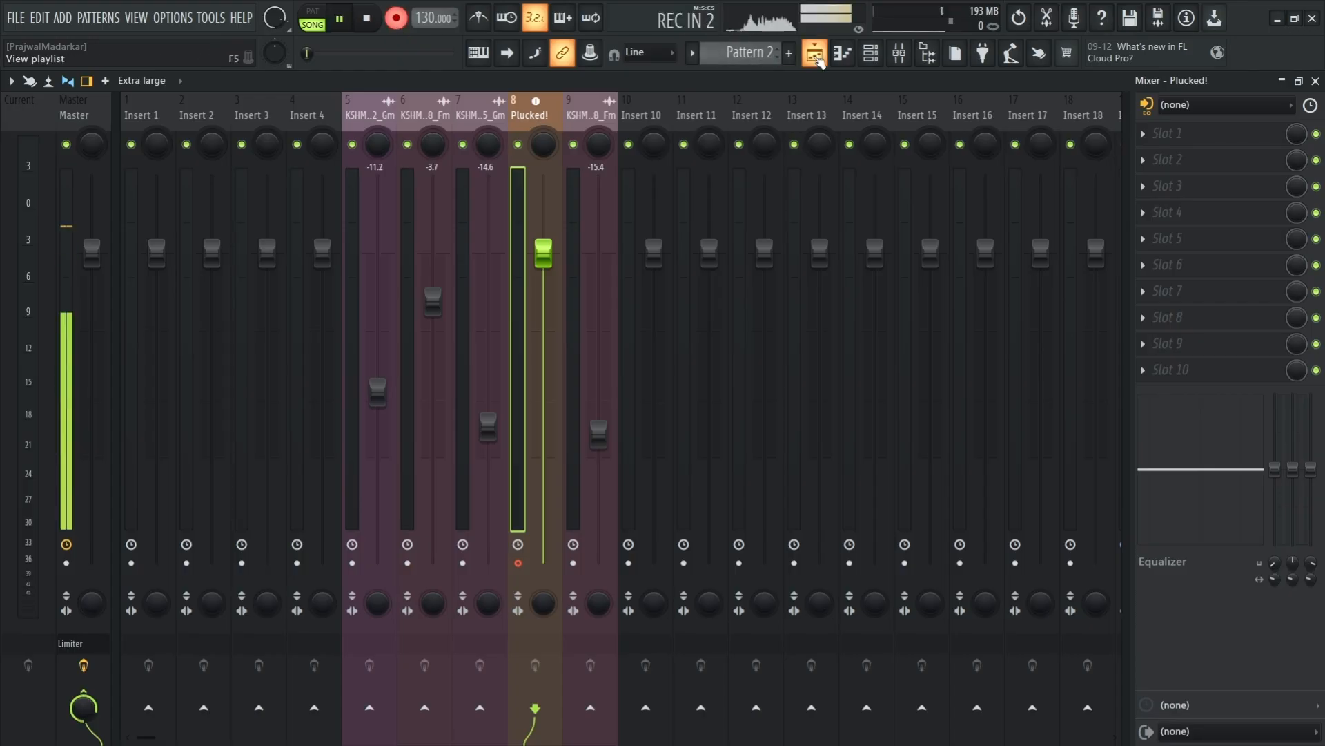
# Step: View the recording in the playlist, stop it, and return to the mixer
pyautogui.click(815, 55)
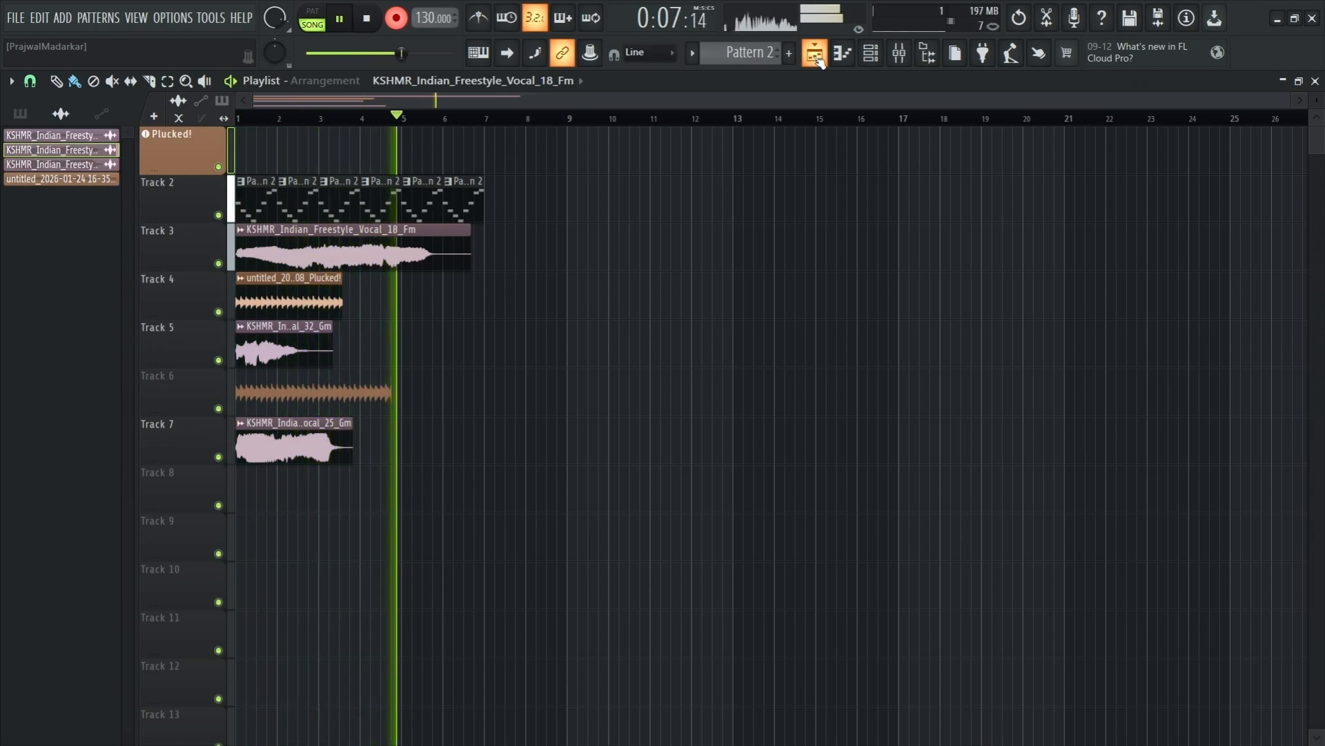
pyautogui.press('space')
pyautogui.scroll(2, 283, 120)
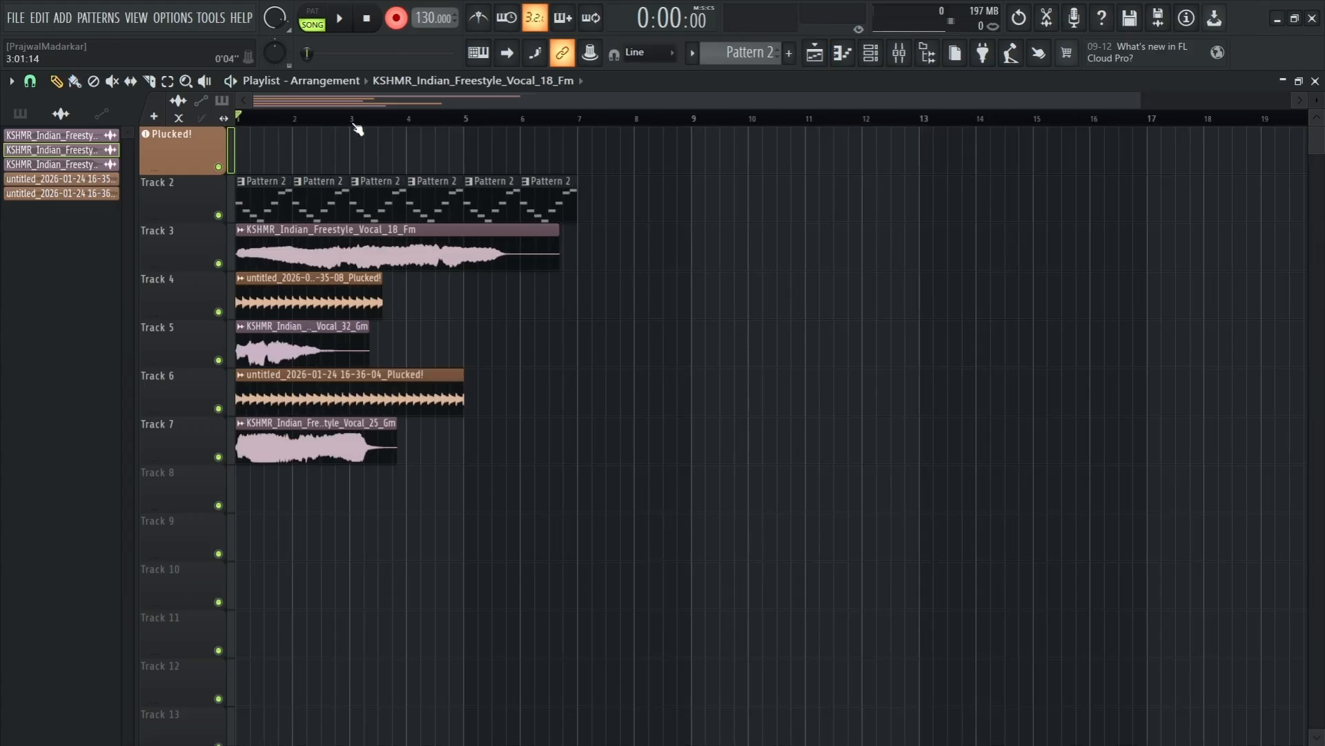
pyautogui.click(898, 52)
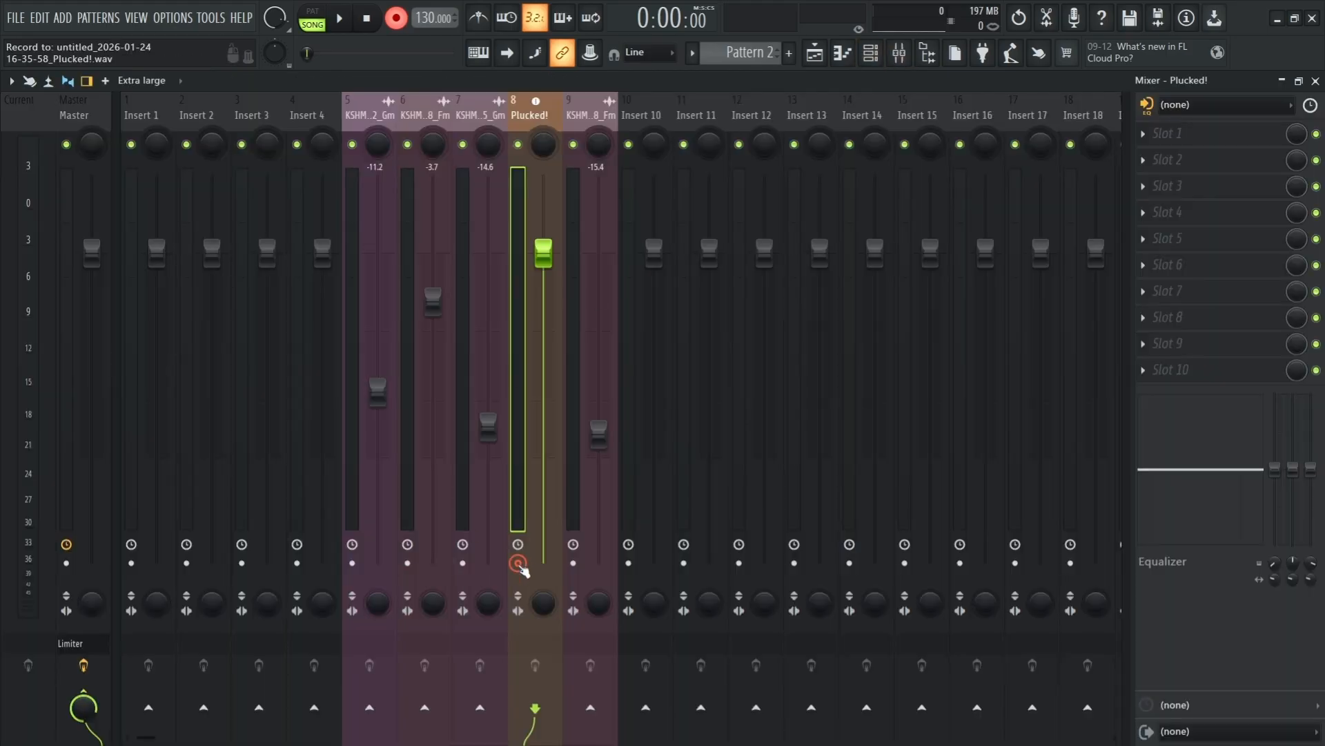
# Step: Solo playlist Track 6 holding the recorded Plucked! clip, audition it, then unsolo the track and return to the mixer
pyautogui.click(870, 56)
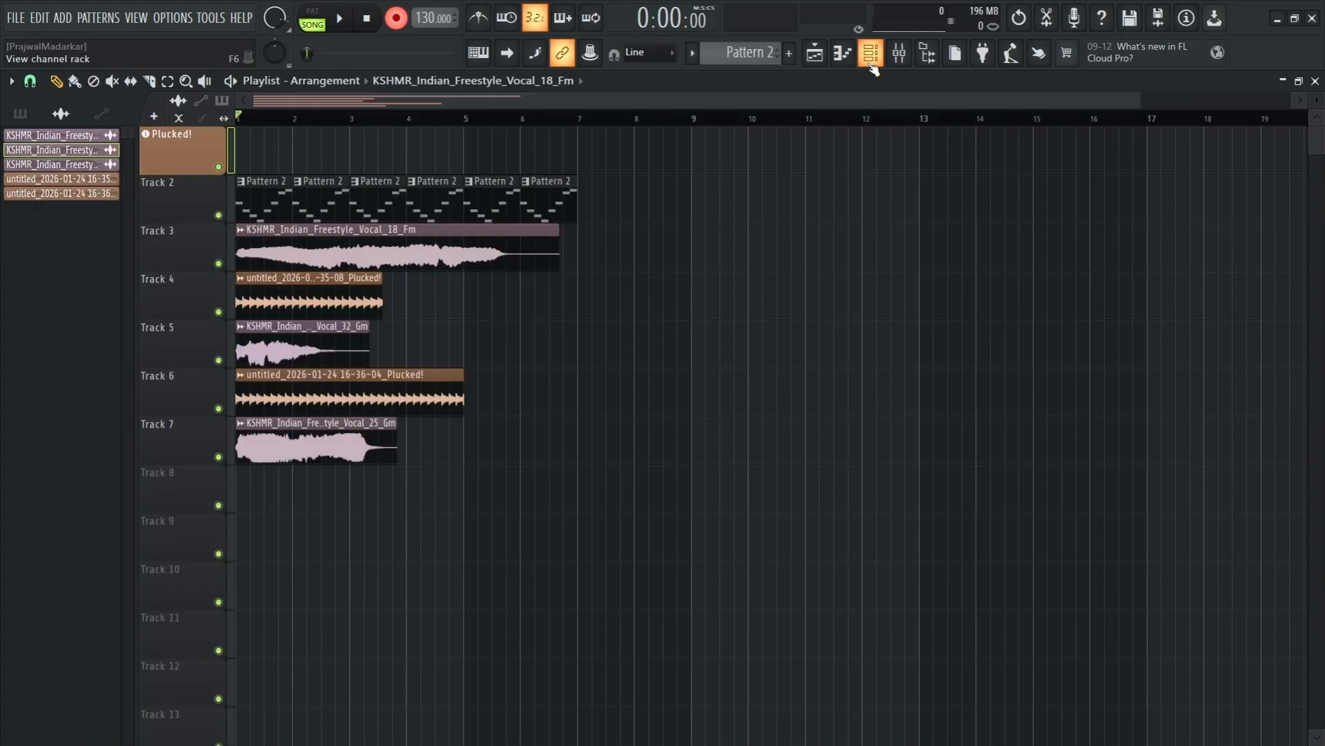
pyautogui.click(872, 63)
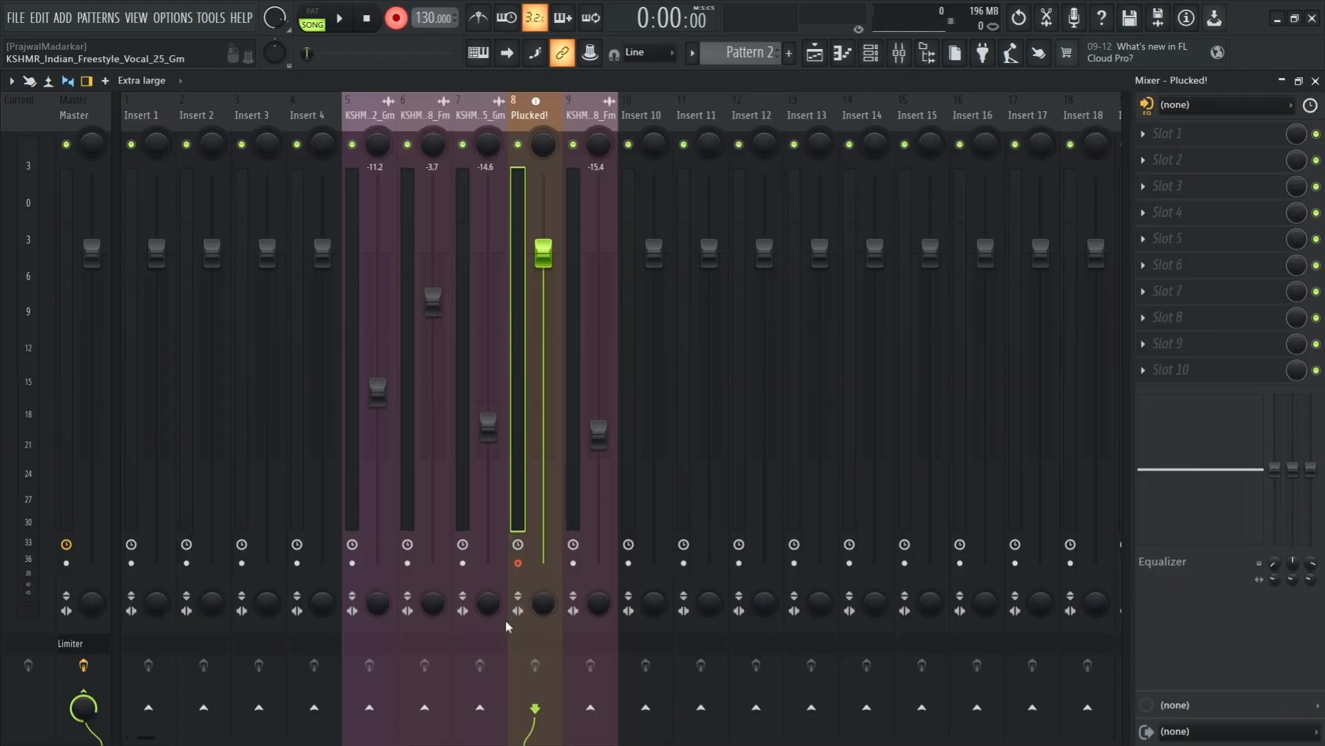
pyautogui.click(815, 55)
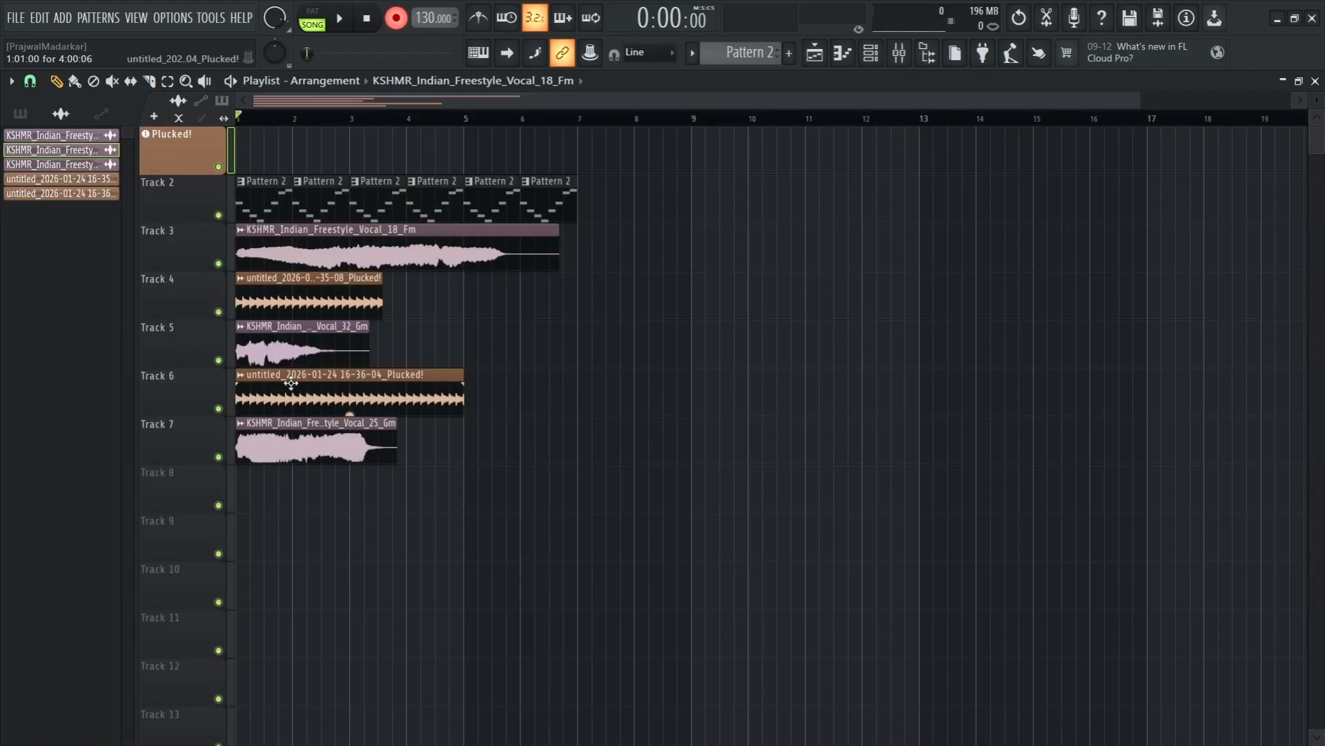
pyautogui.rightClick(219, 407)
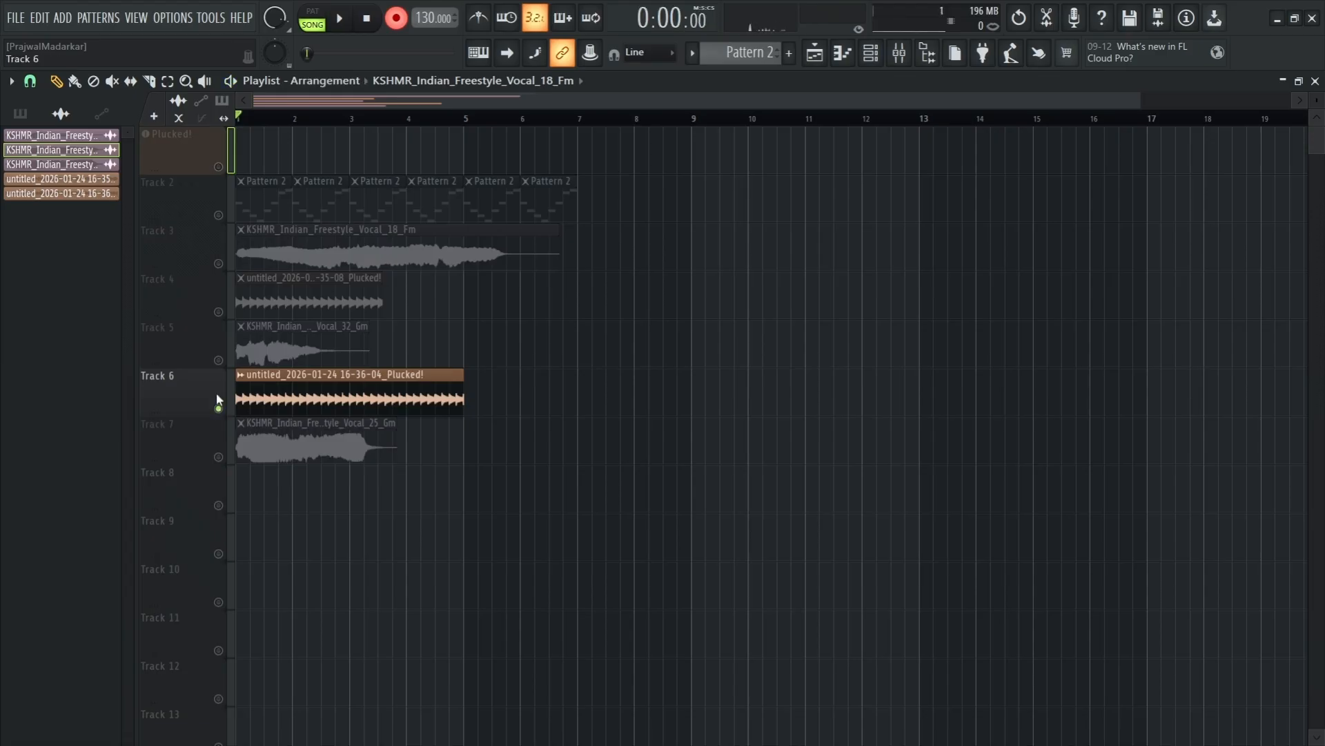
pyautogui.press('space')
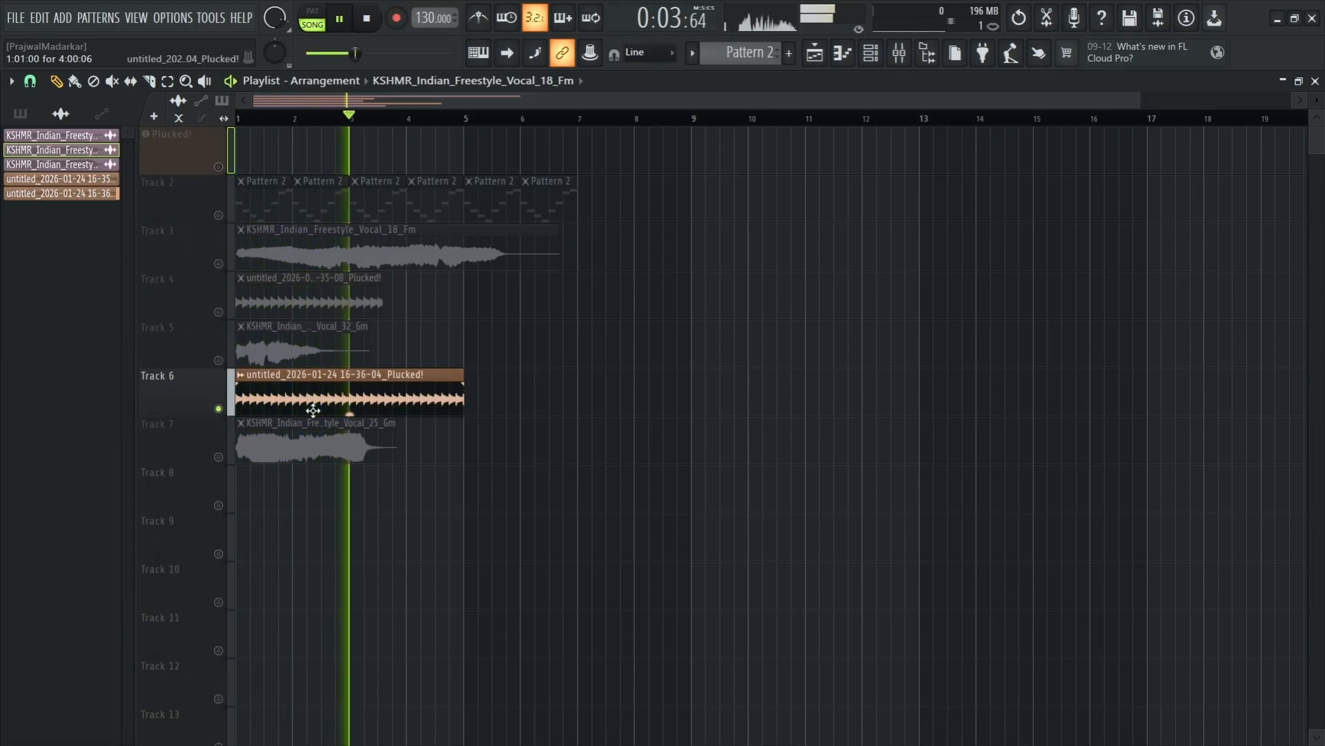
pyautogui.press('space')
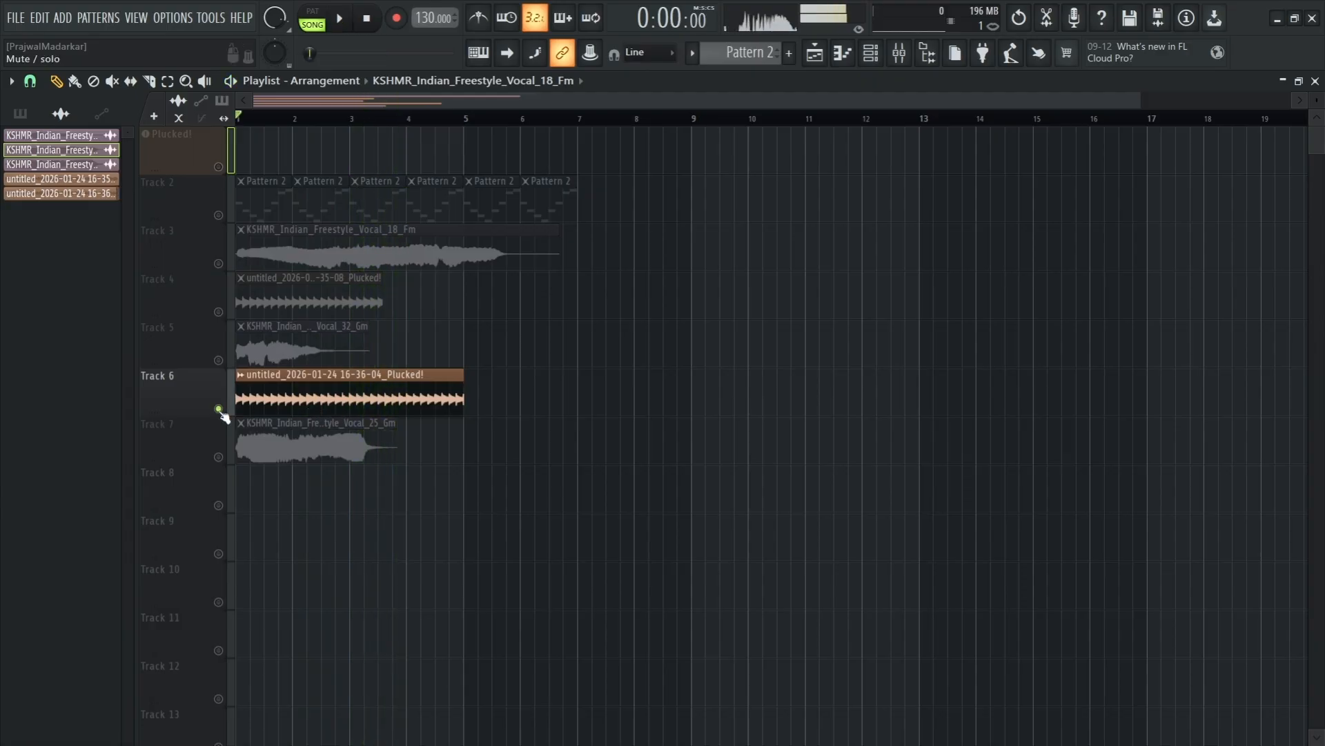
pyautogui.keyDown('ctrl'); pyautogui.click(218, 409); pyautogui.keyUp('ctrl')
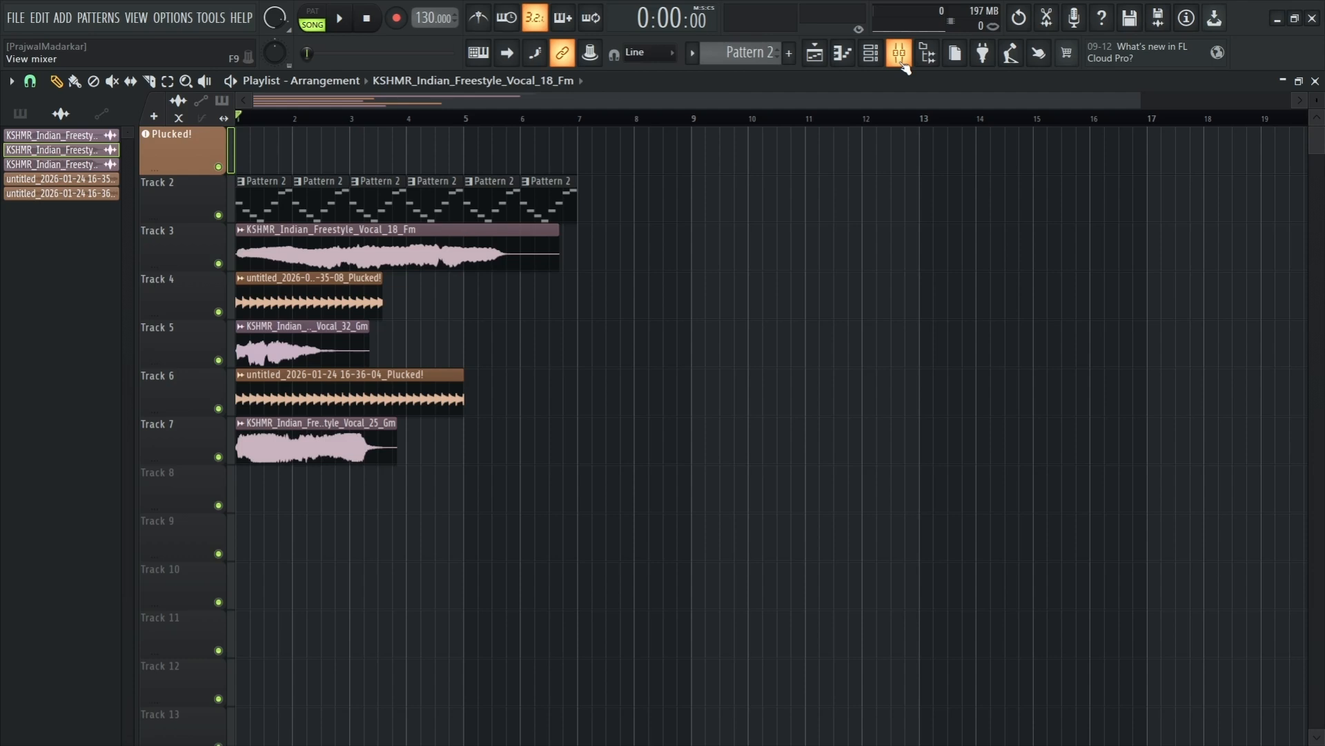
pyautogui.click(900, 53)
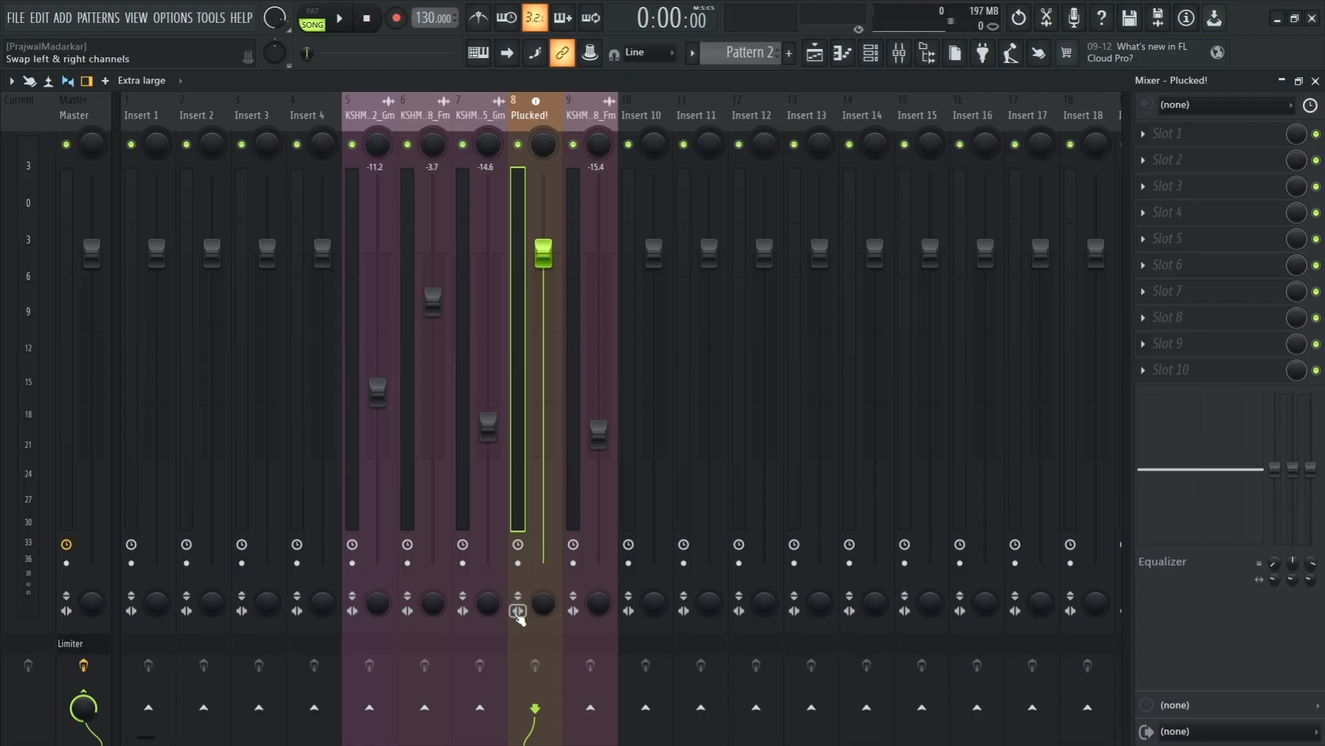
# Step: Solo the Plucked! mixer track and toggle its reverse polarity on and off while the song plays
pyautogui.rightClick(520, 146)
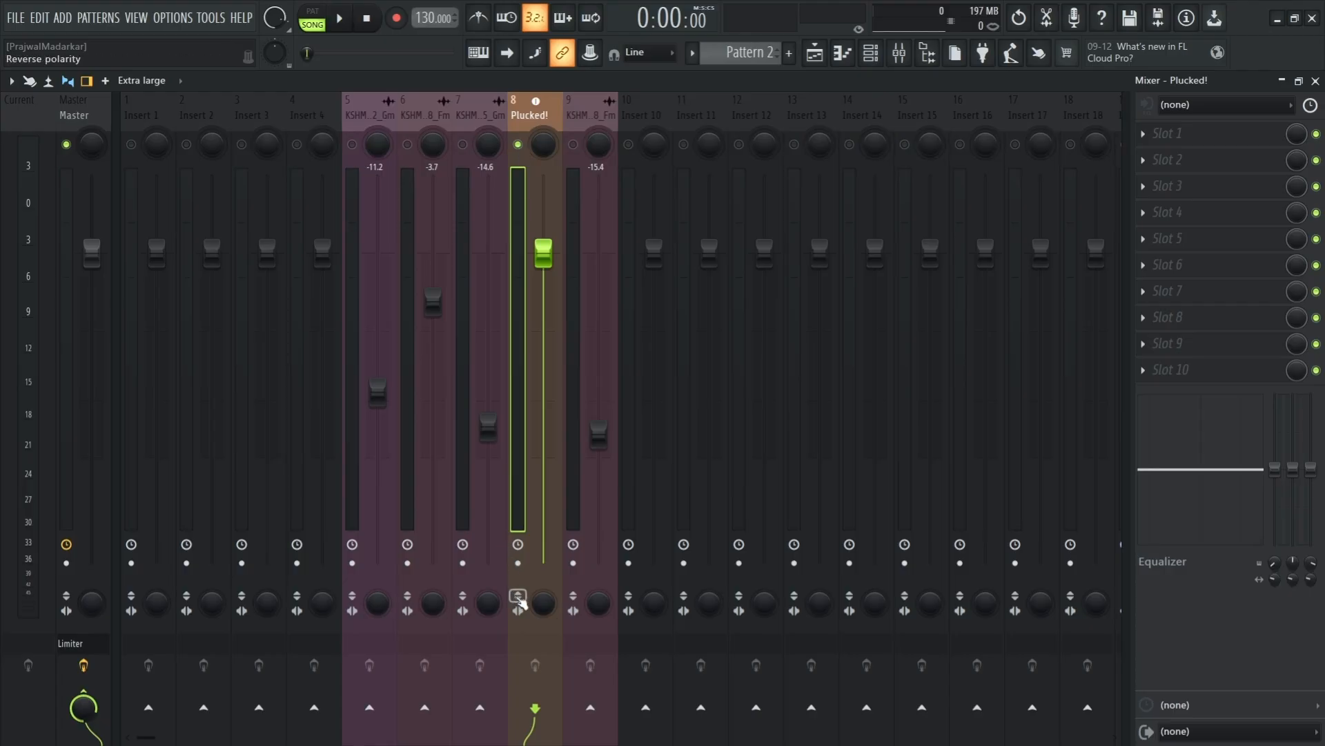
pyautogui.click(520, 598)
pyautogui.press('space')
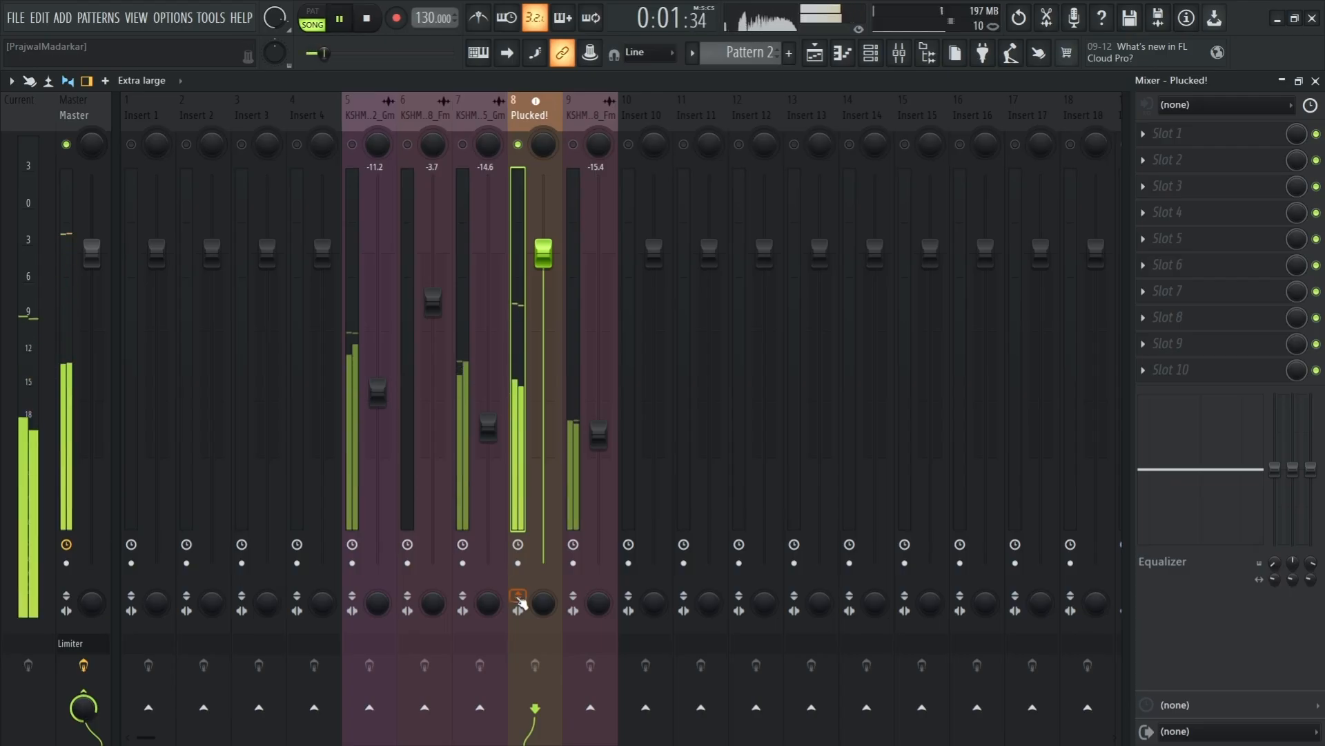
pyautogui.click(519, 596)
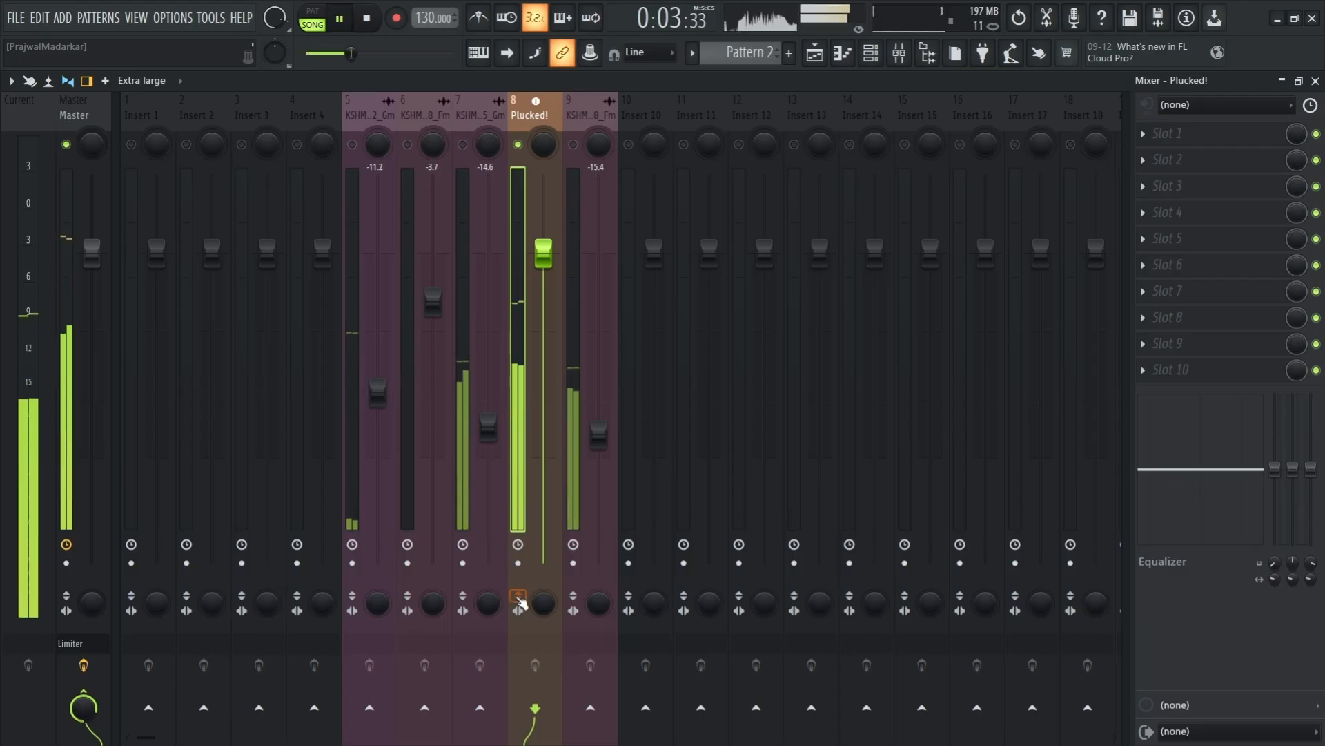
pyautogui.click(519, 595)
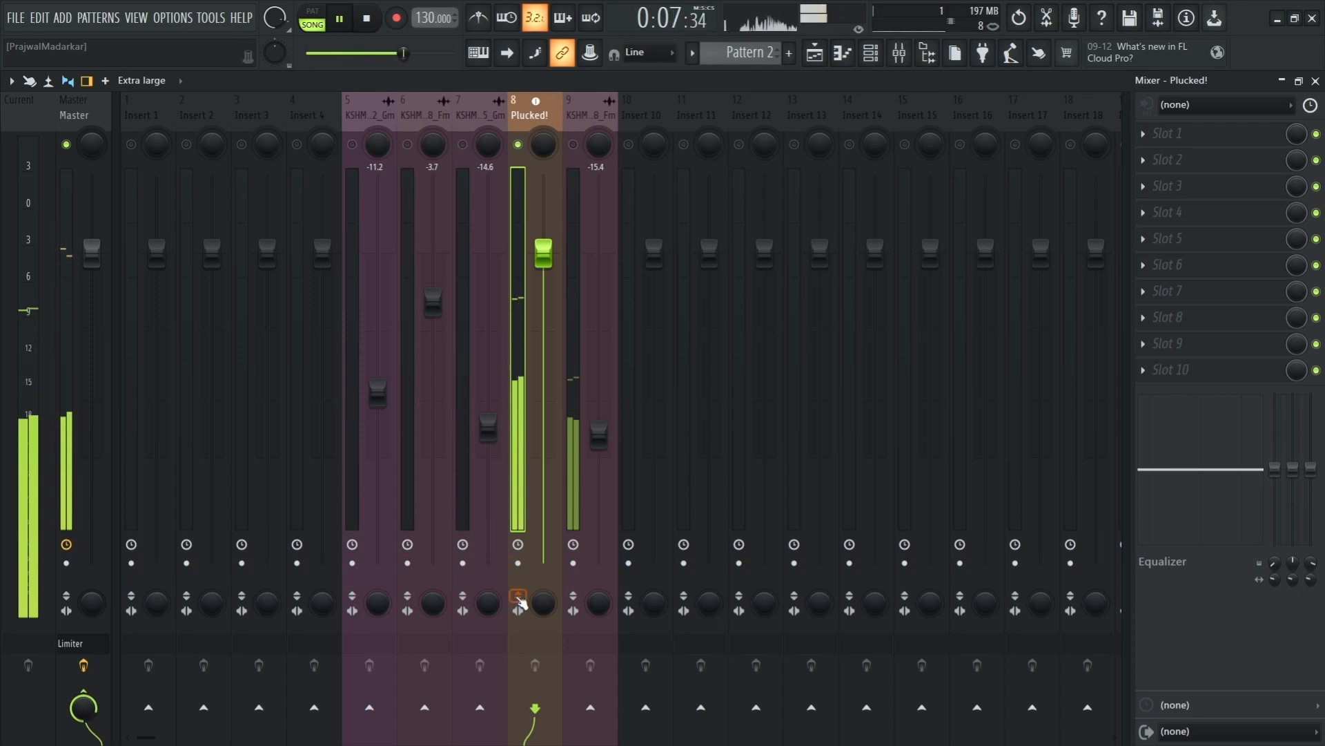
pyautogui.click(519, 596)
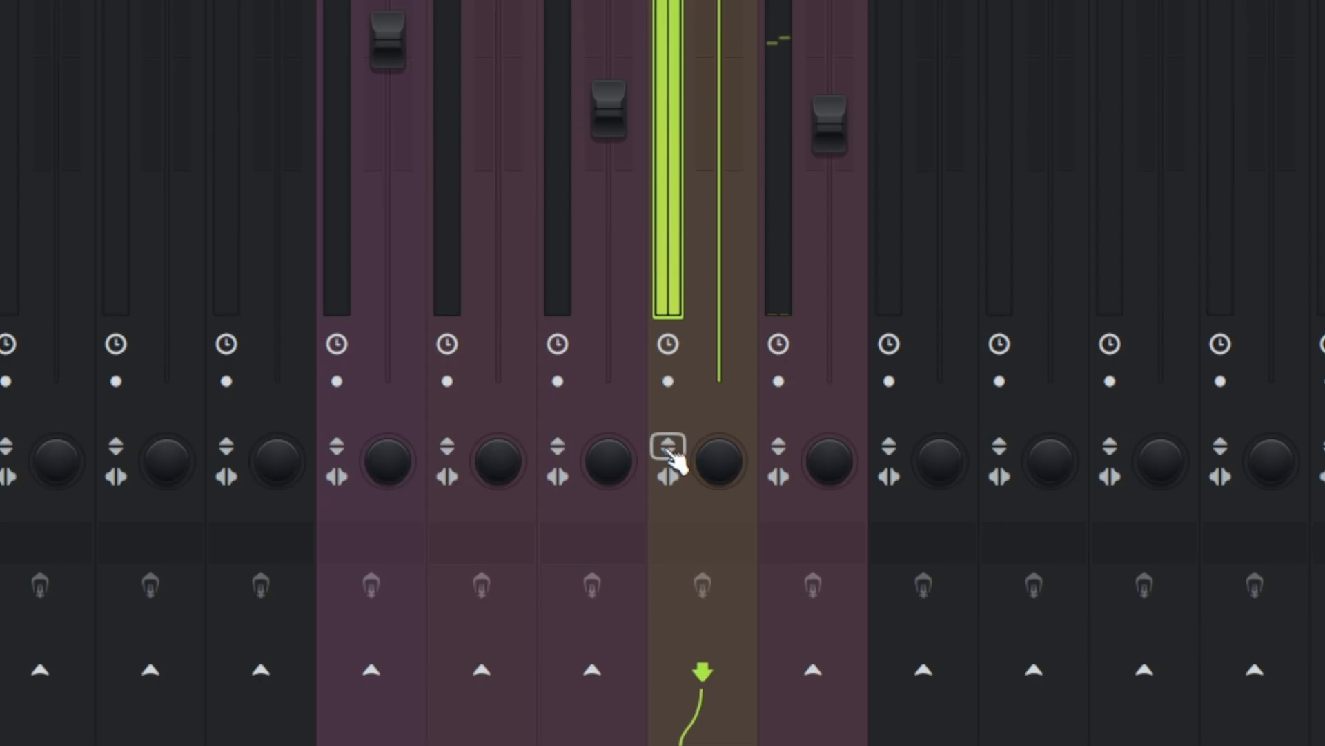
pyautogui.click(668, 447)
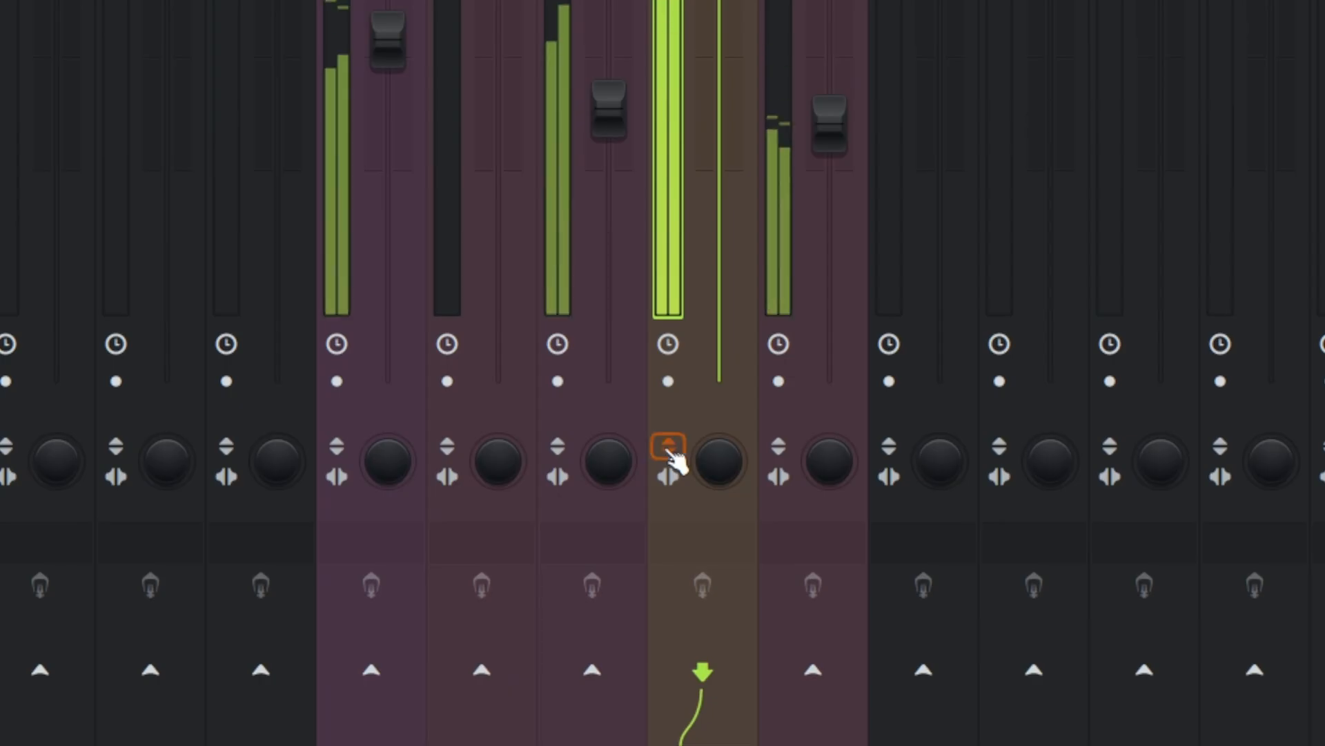
pyautogui.click(669, 450)
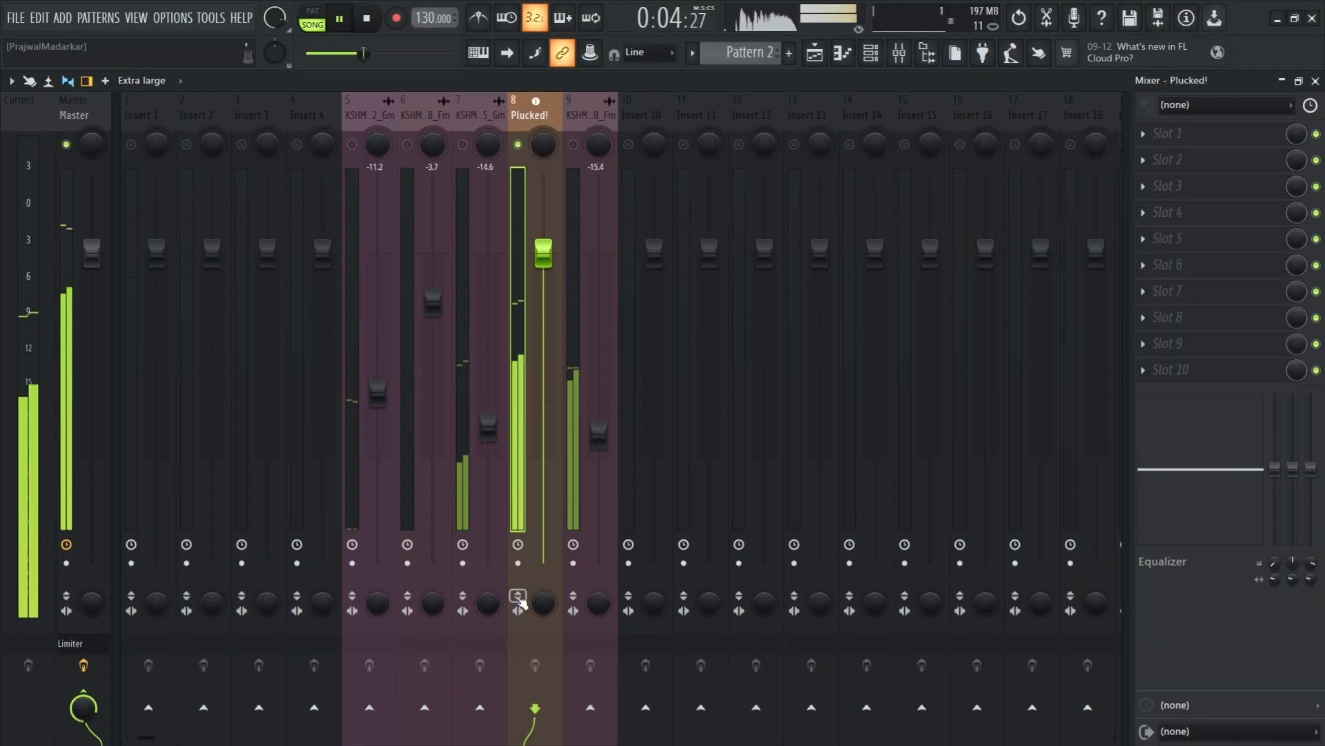
pyautogui.press('space')
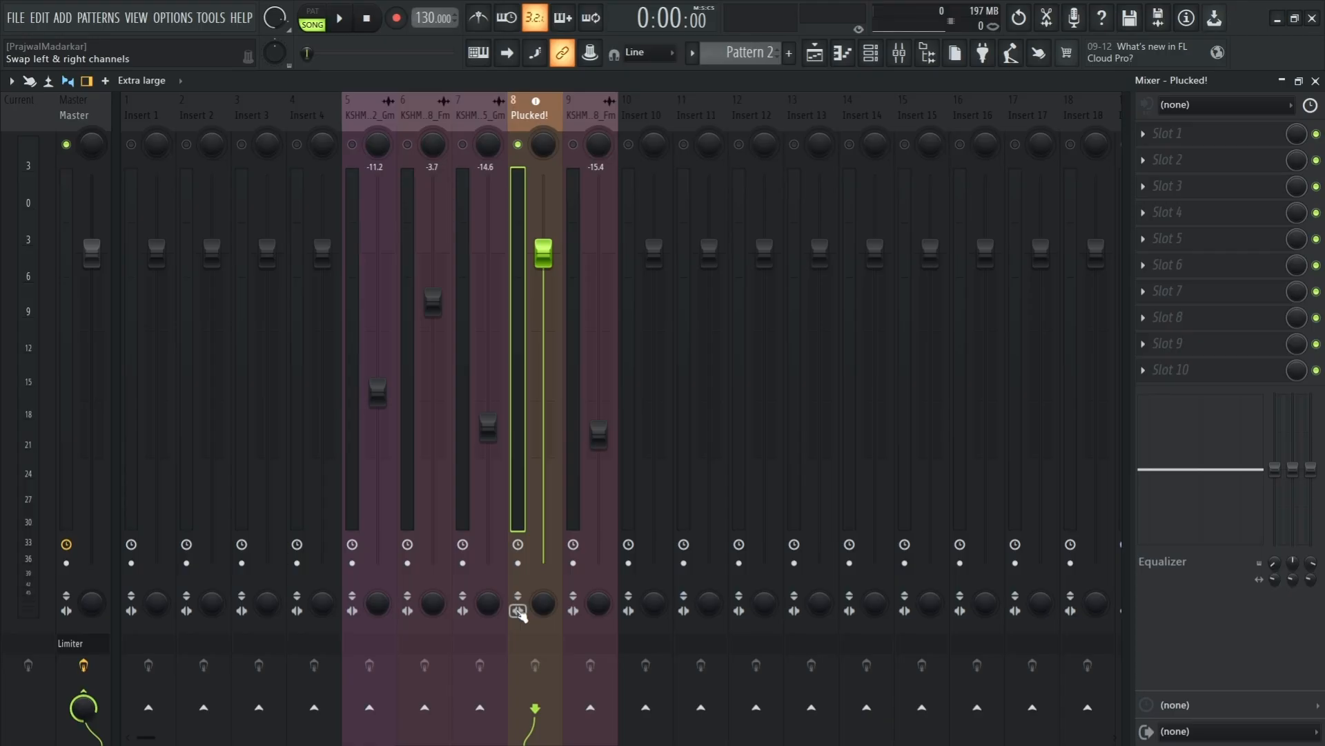
# Step: Toggle the left and right channel swap on the Plucked! track during playback, leaving it off
pyautogui.press('space')
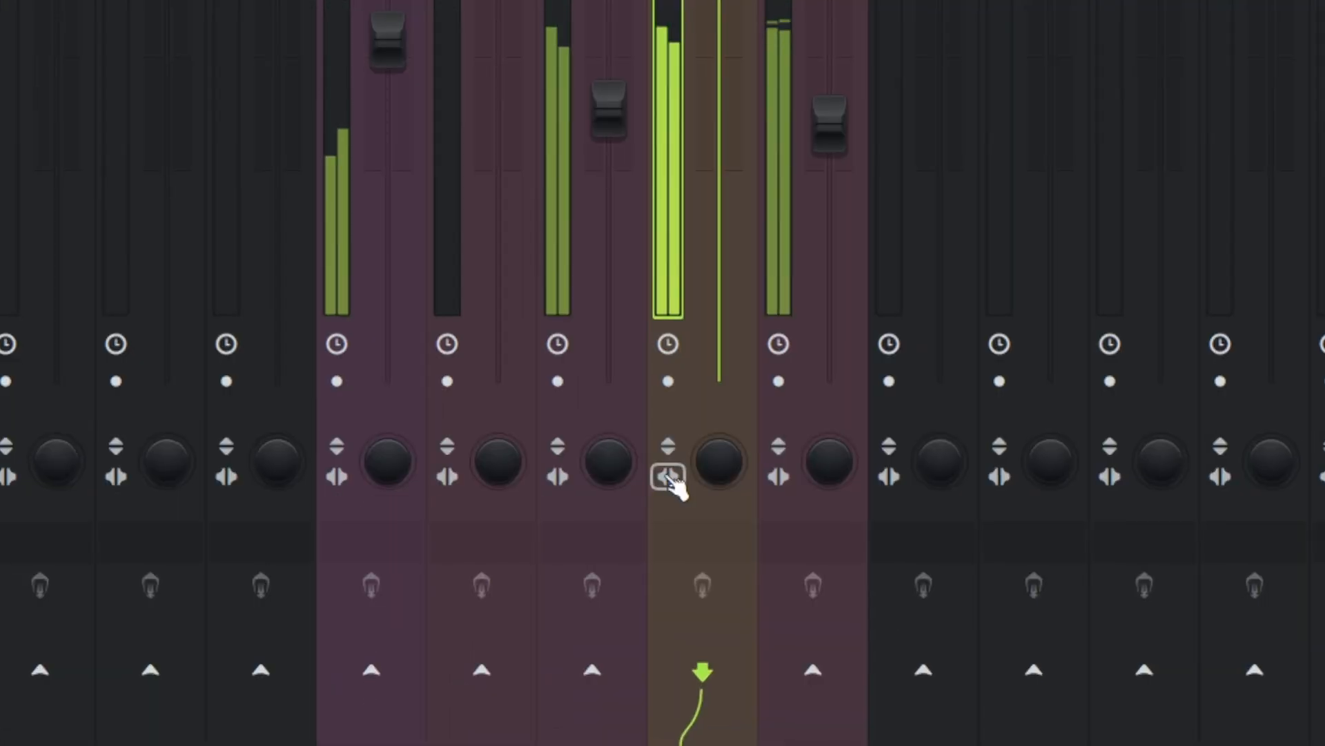
pyautogui.click(518, 610)
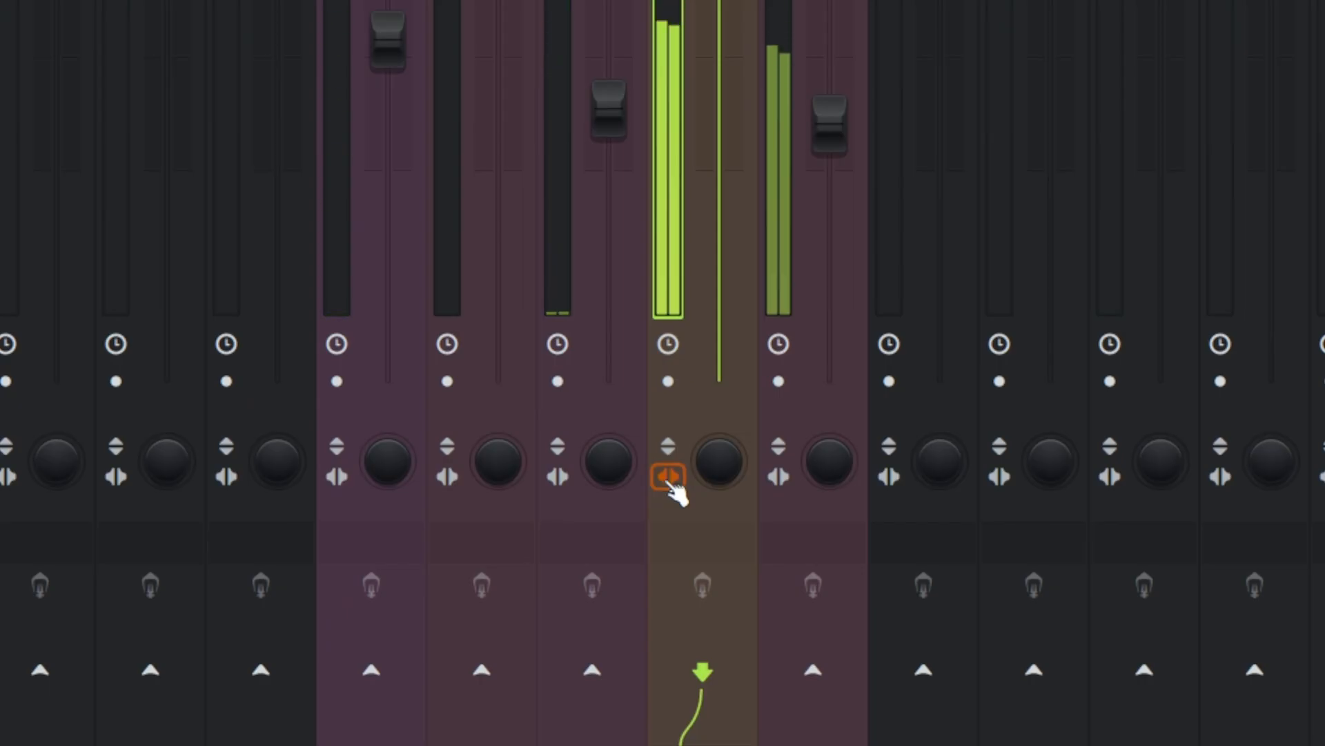
pyautogui.click(669, 484)
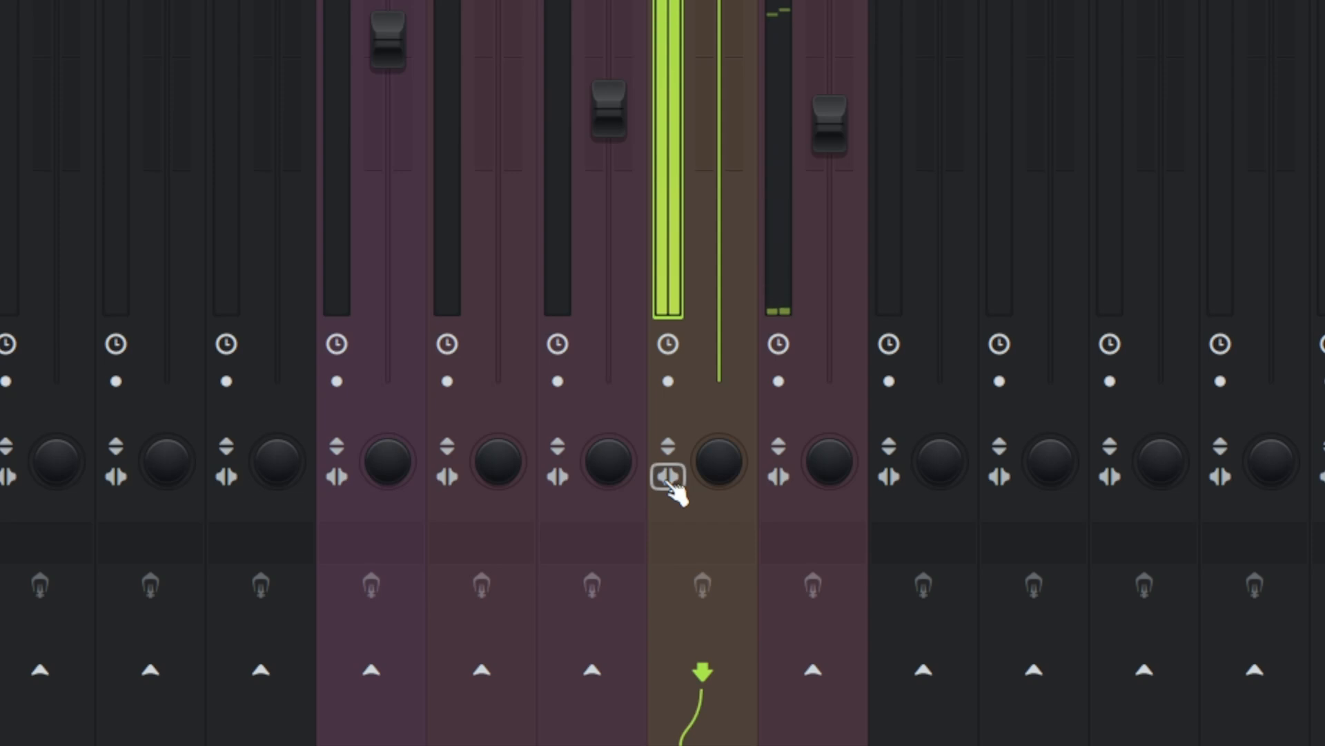
pyautogui.click(670, 485)
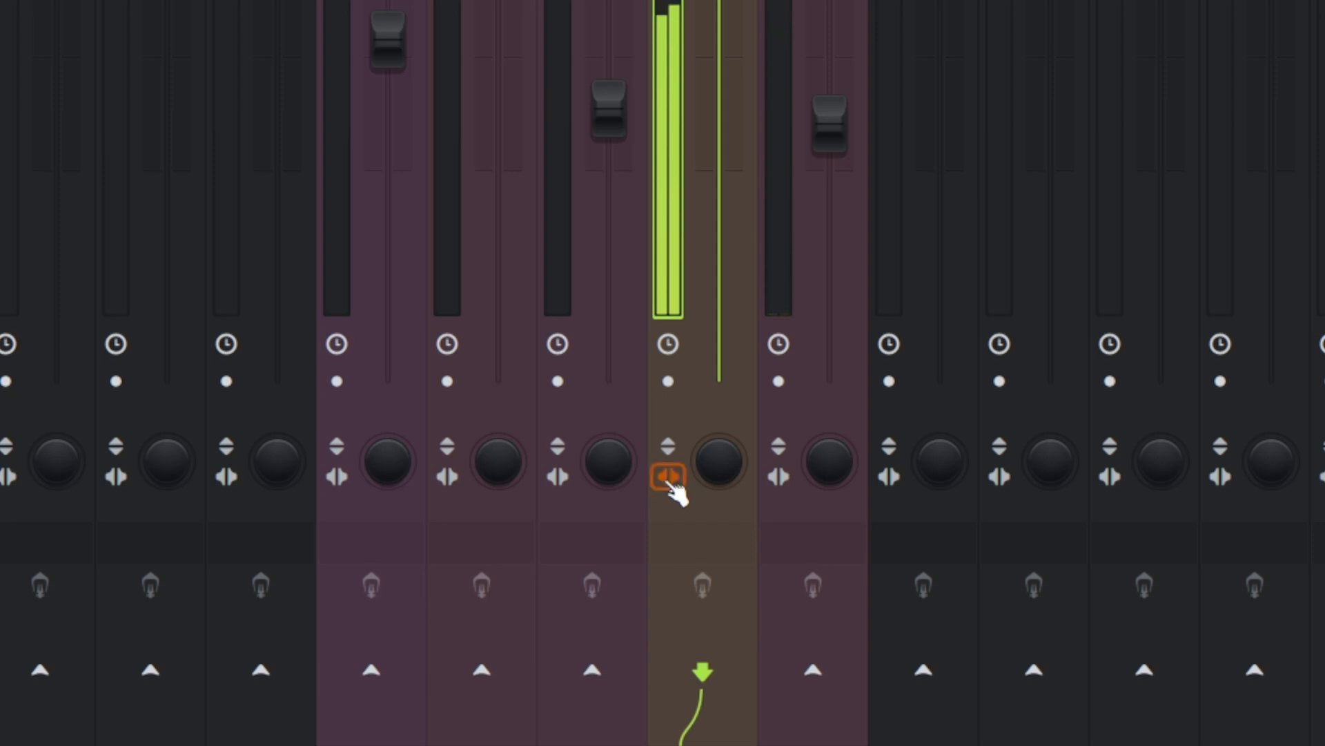
pyautogui.click(669, 484)
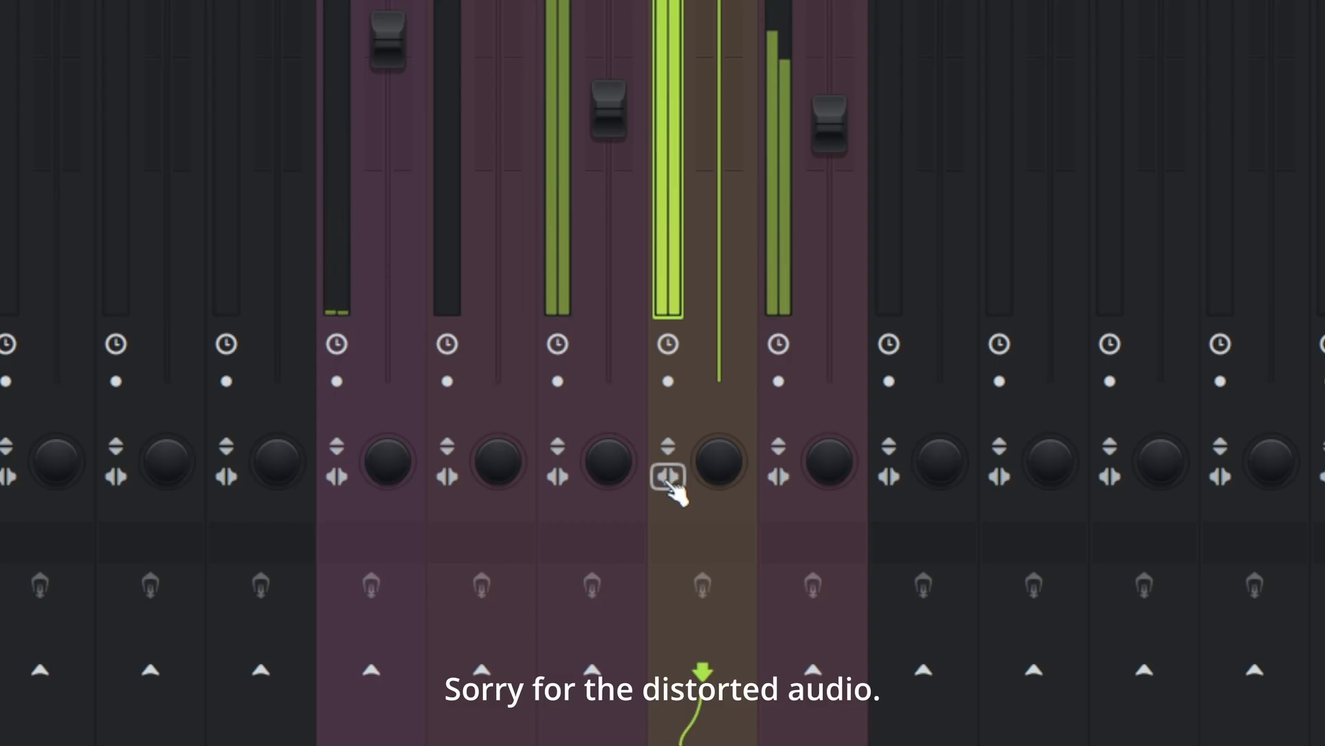
pyautogui.click(669, 484)
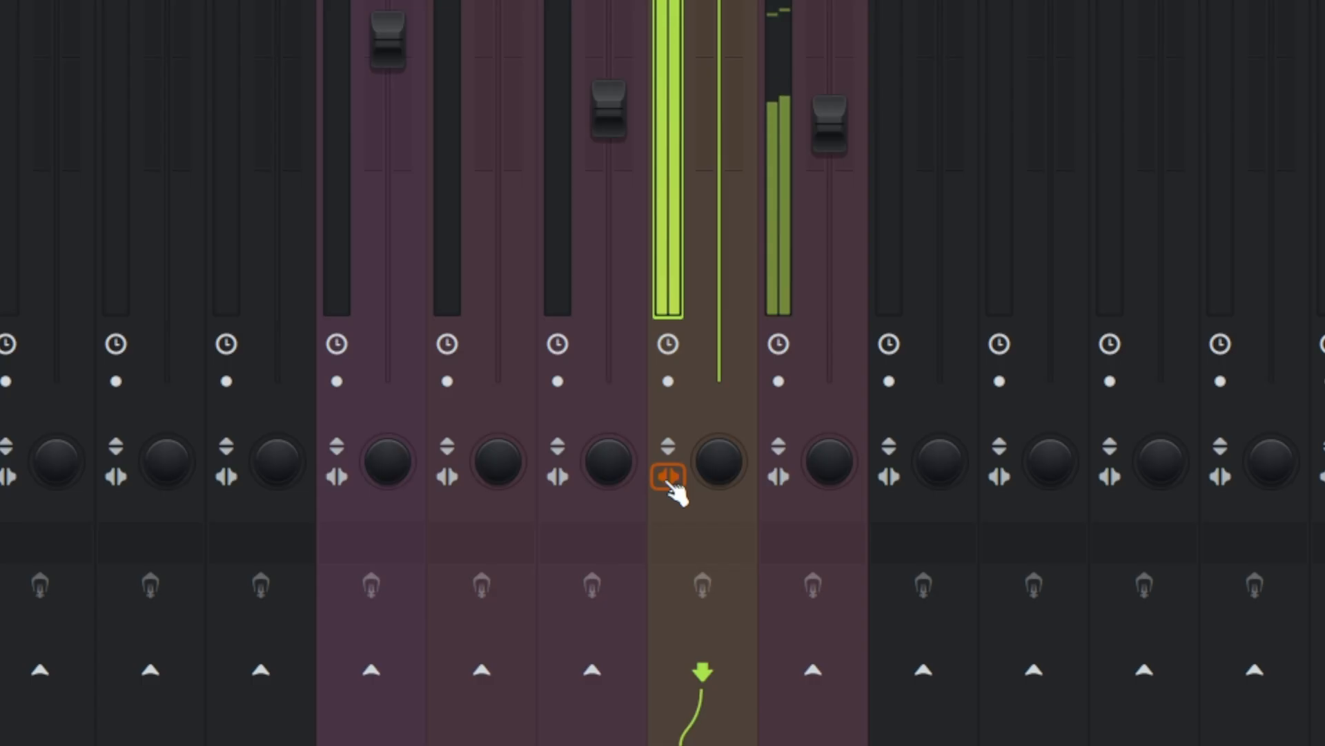
pyautogui.click(670, 485)
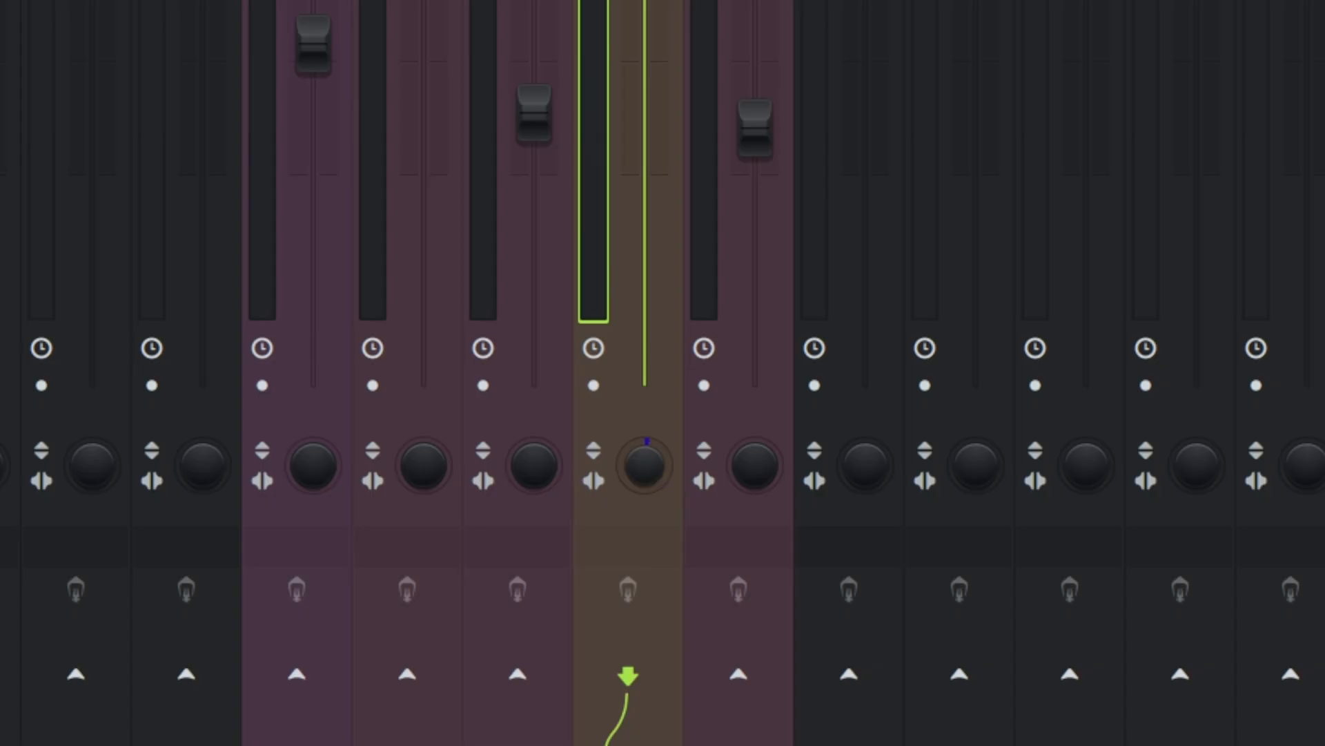
# Step: Turn the Plucked! track's stereo separation in both directions
pyautogui.moveTo(660, 466); pyautogui.dragTo(660, 441)
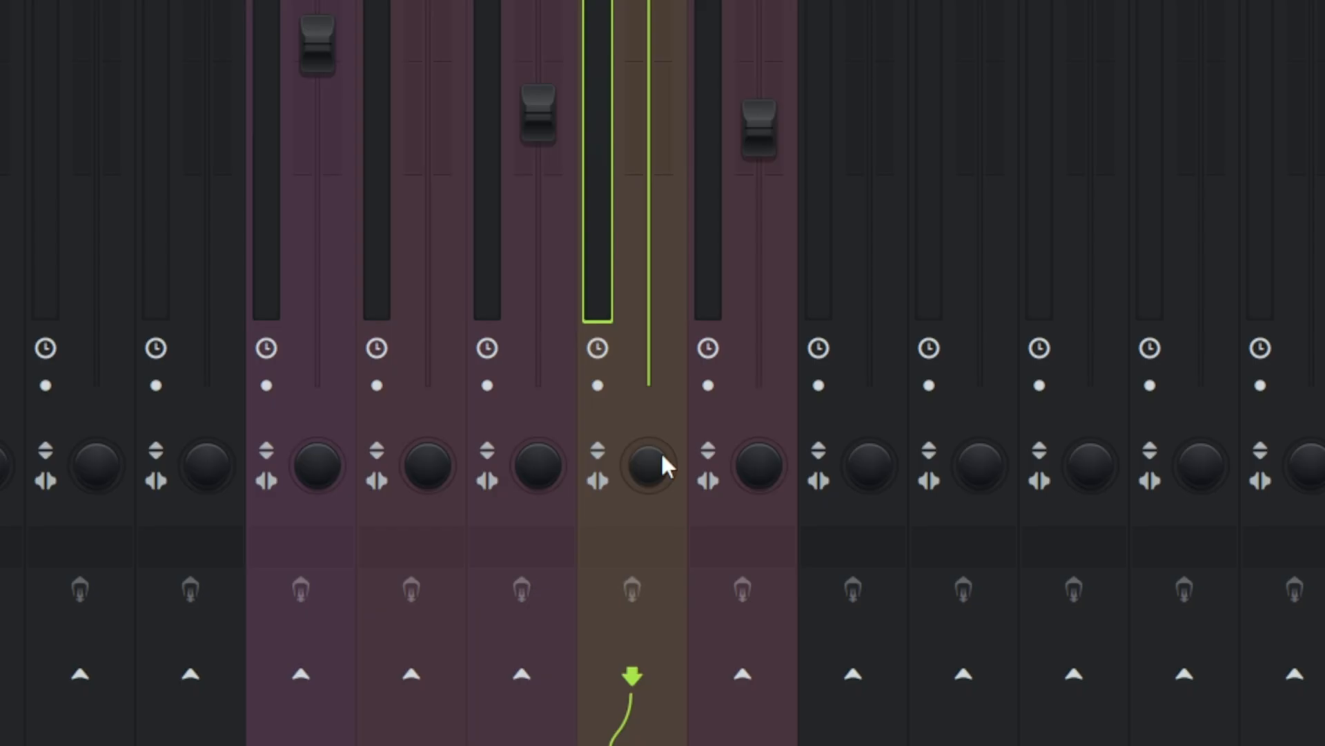
pyautogui.moveTo(661, 459); pyautogui.dragTo(662, 497)
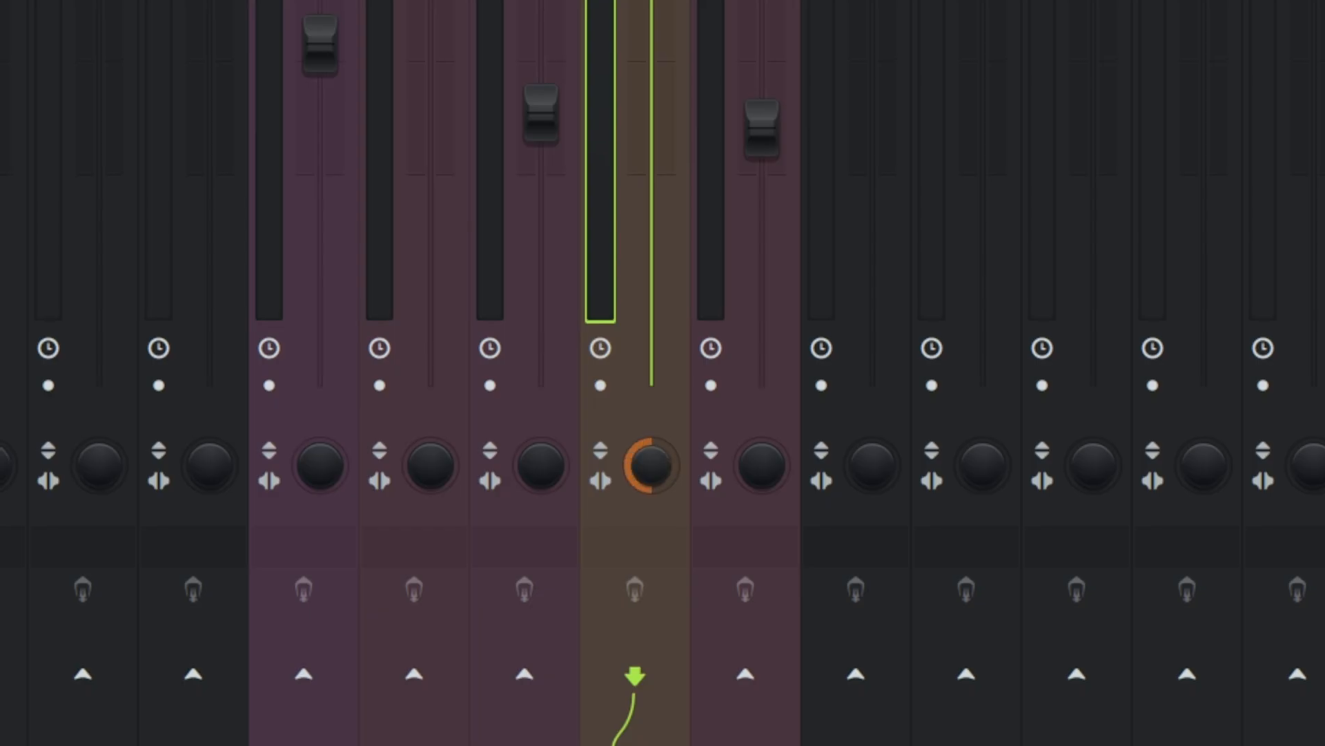
# Step: Select the KSHMR_Indian_Freestyle_Vocal_25_Gm mixer track and vary its stereo separation in both directions, listening during playback
pyautogui.click(542, 461)
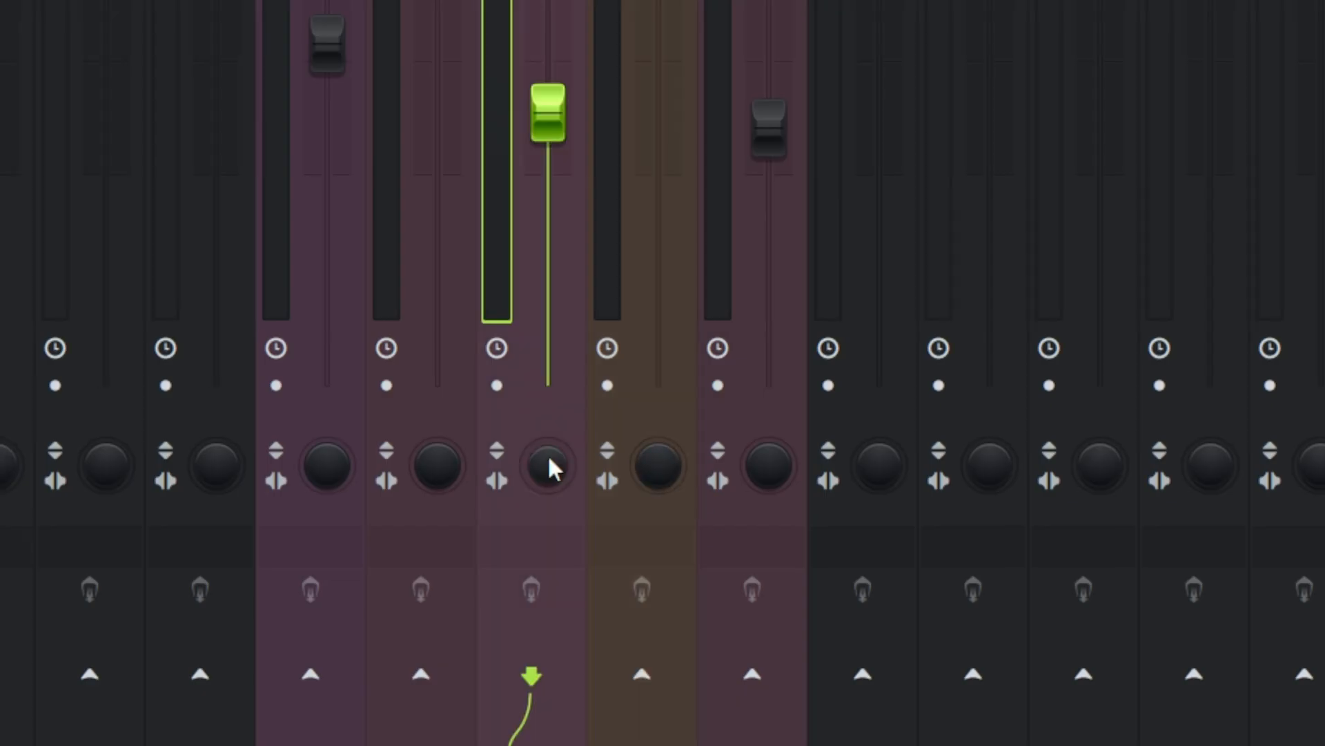
pyautogui.moveTo(548, 456); pyautogui.dragTo(548, 477)
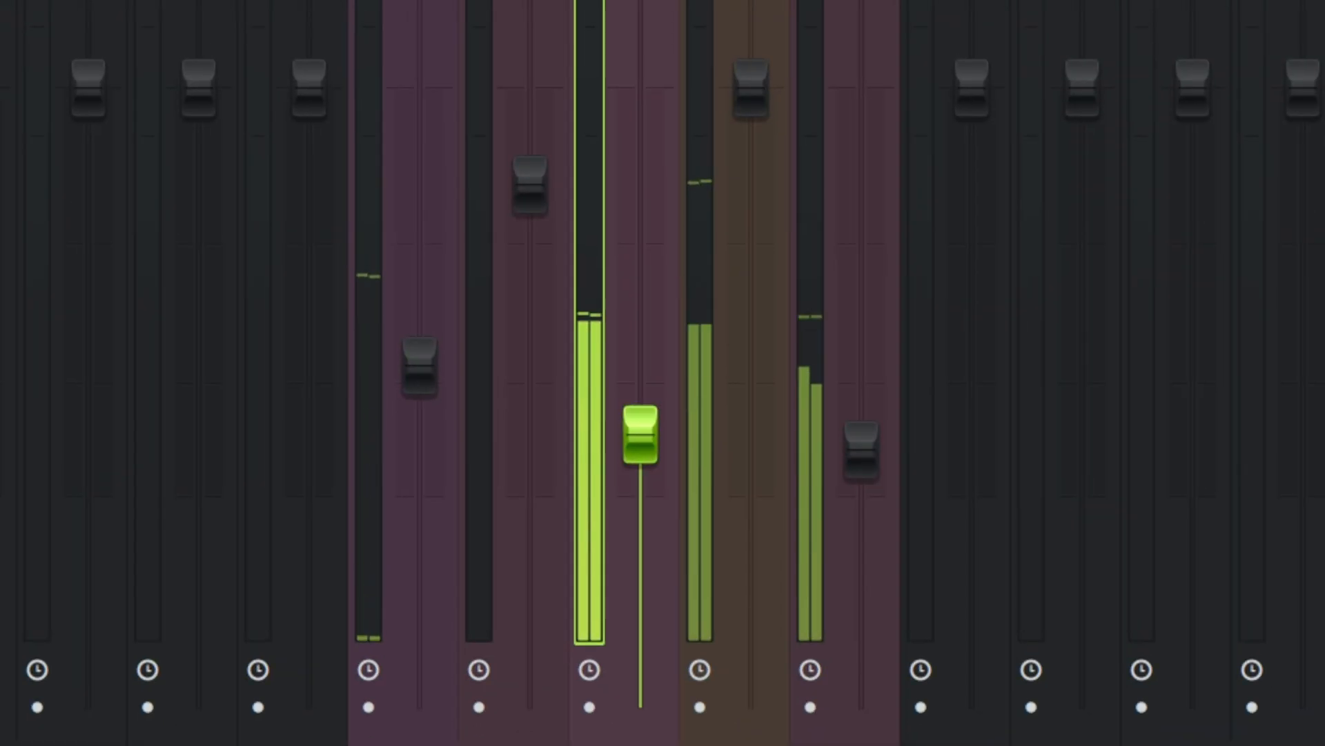
pyautogui.moveTo(665, 457); pyautogui.dragTo(662, 491)
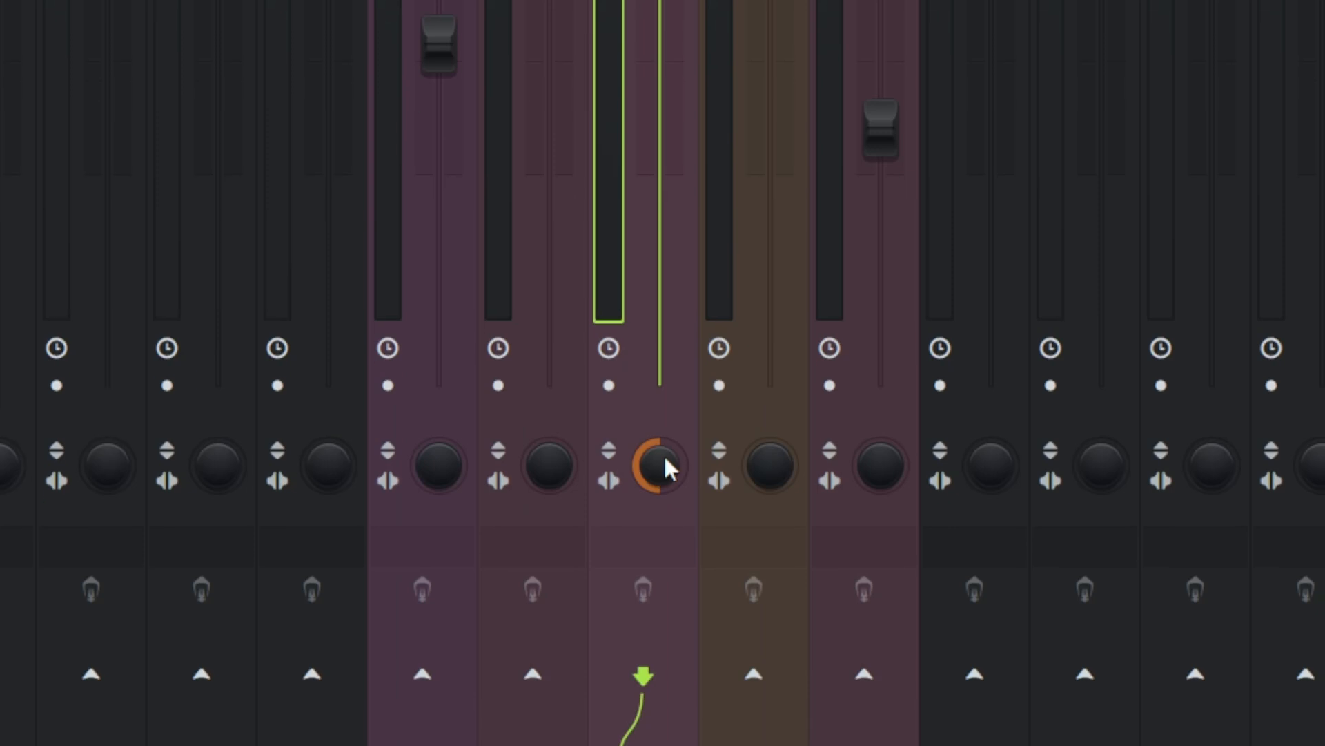
pyautogui.moveTo(665, 460); pyautogui.dragTo(666, 425)
pyautogui.press('space')
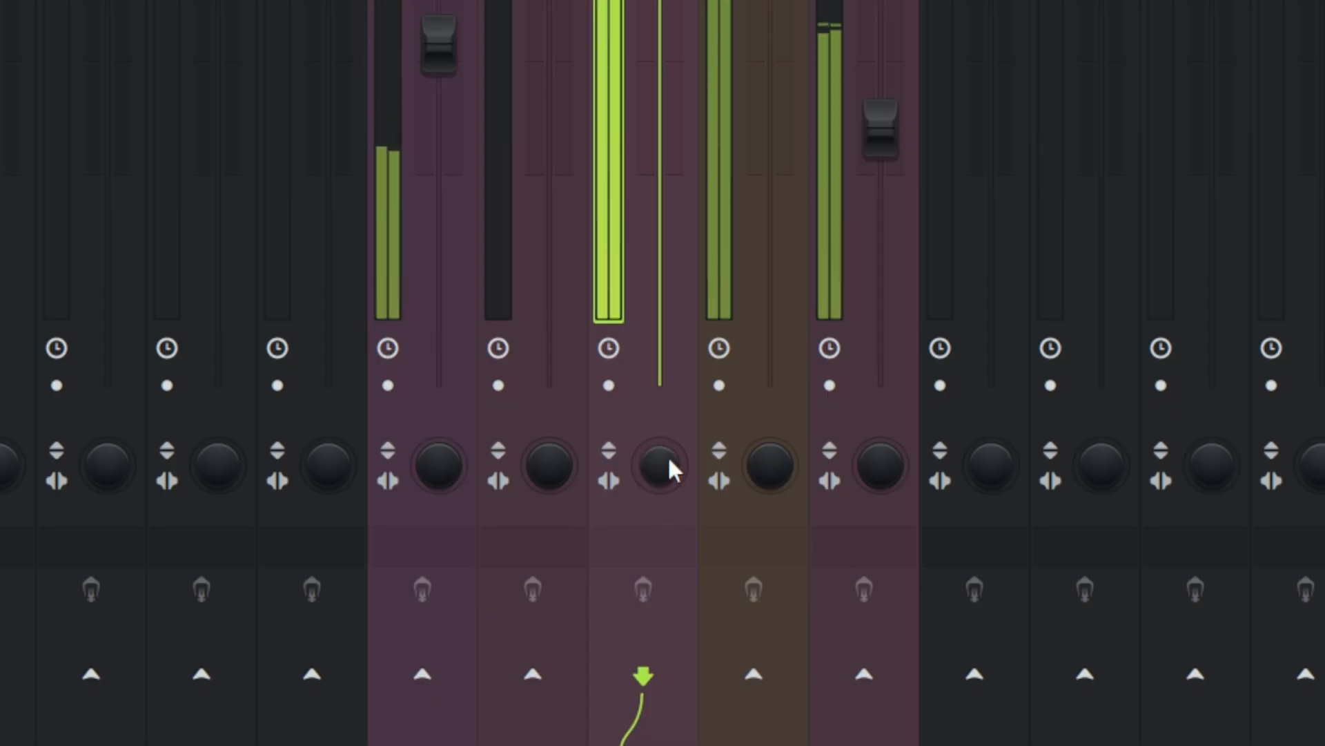
pyautogui.moveTo(669, 461); pyautogui.dragTo(669, 510)
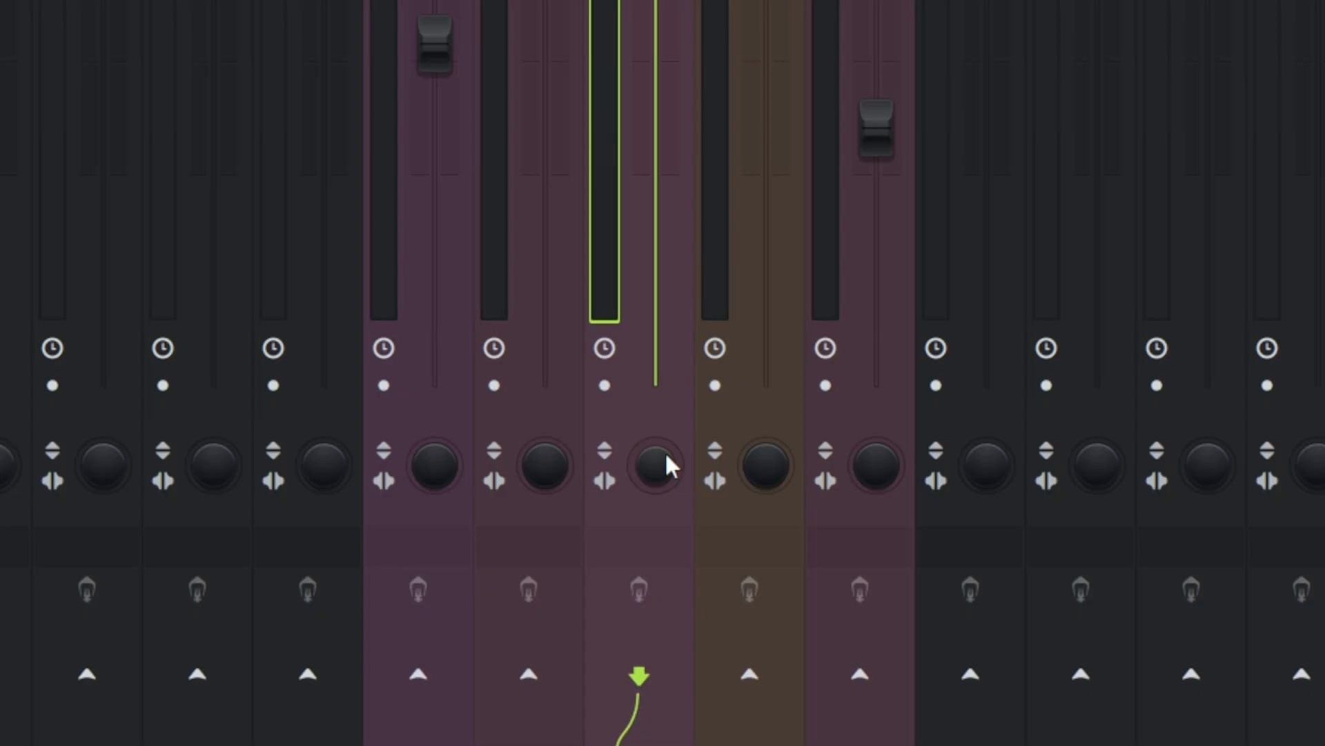
pyautogui.moveTo(660, 461)
pyautogui.mouseDown()
pyautogui.moveTo(657, 483)
pyautogui.moveTo(664, 431)
pyautogui.moveTo(662, 477)
pyautogui.mouseUp()
pyautogui.click(378, 31)
pyautogui.press('space')
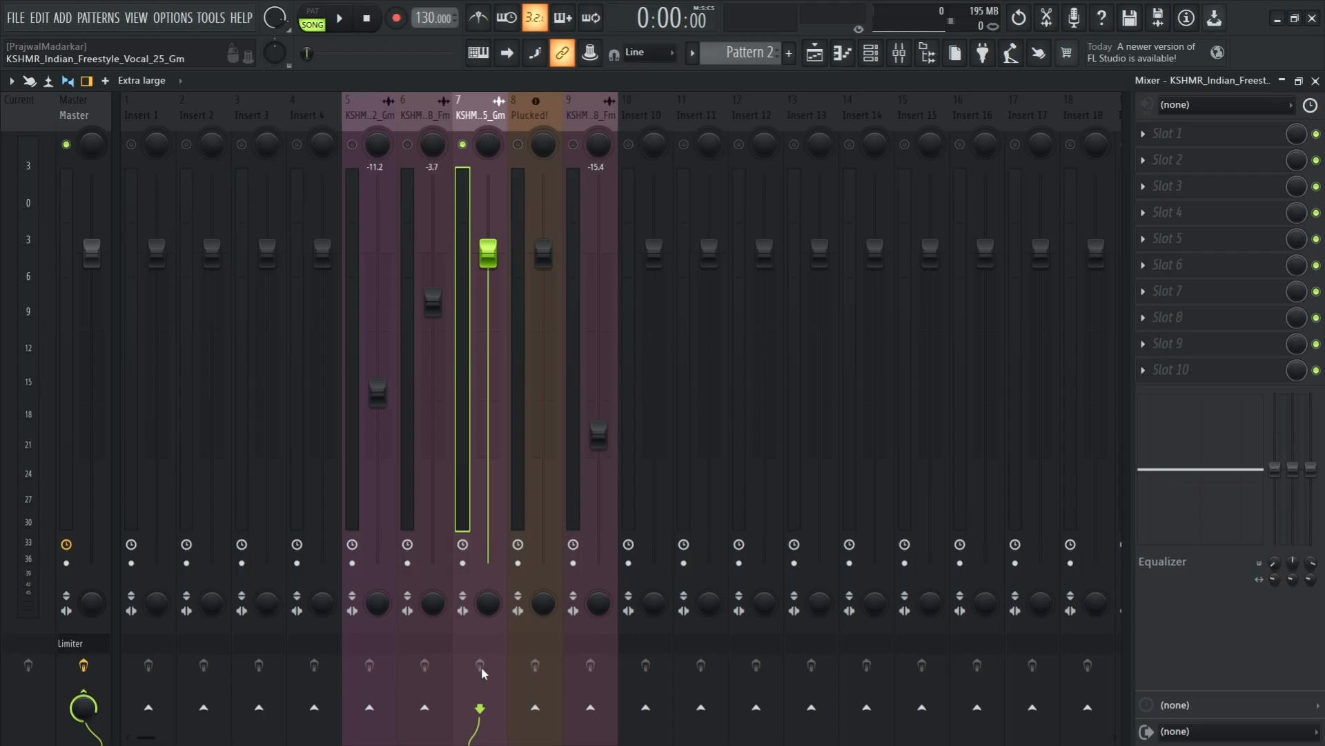
# Step: Load UADx Pure Plate Reverb into the first effect slot of the Plucked! track and close the plugin window
pyautogui.click(537, 649)
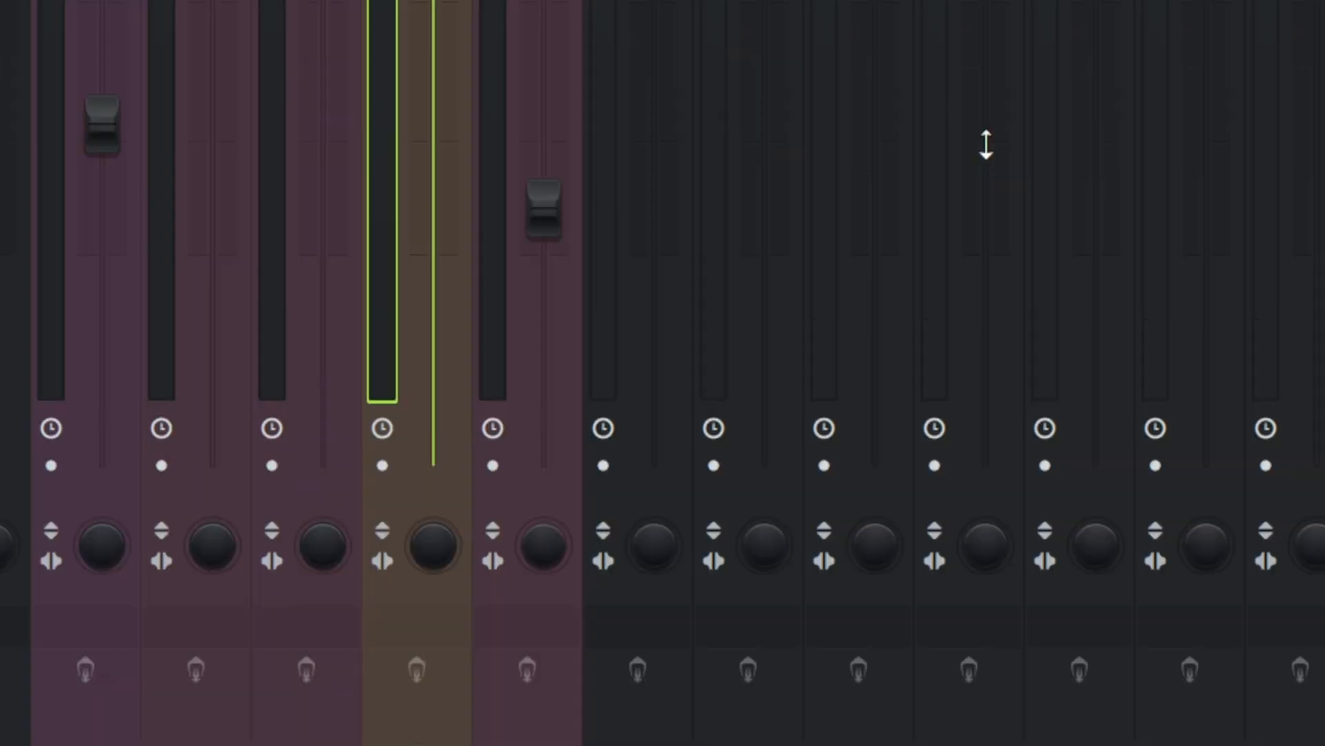
pyautogui.click(964, 268)
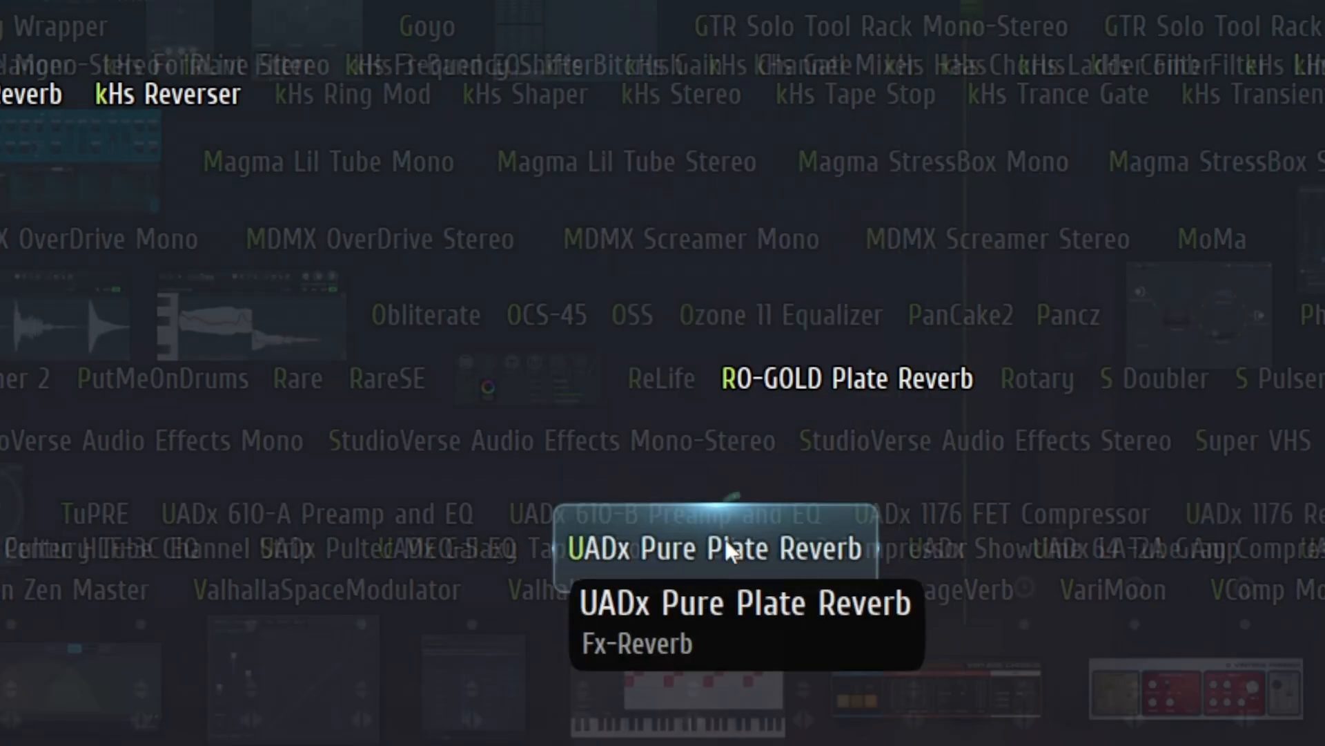
pyautogui.click(726, 551)
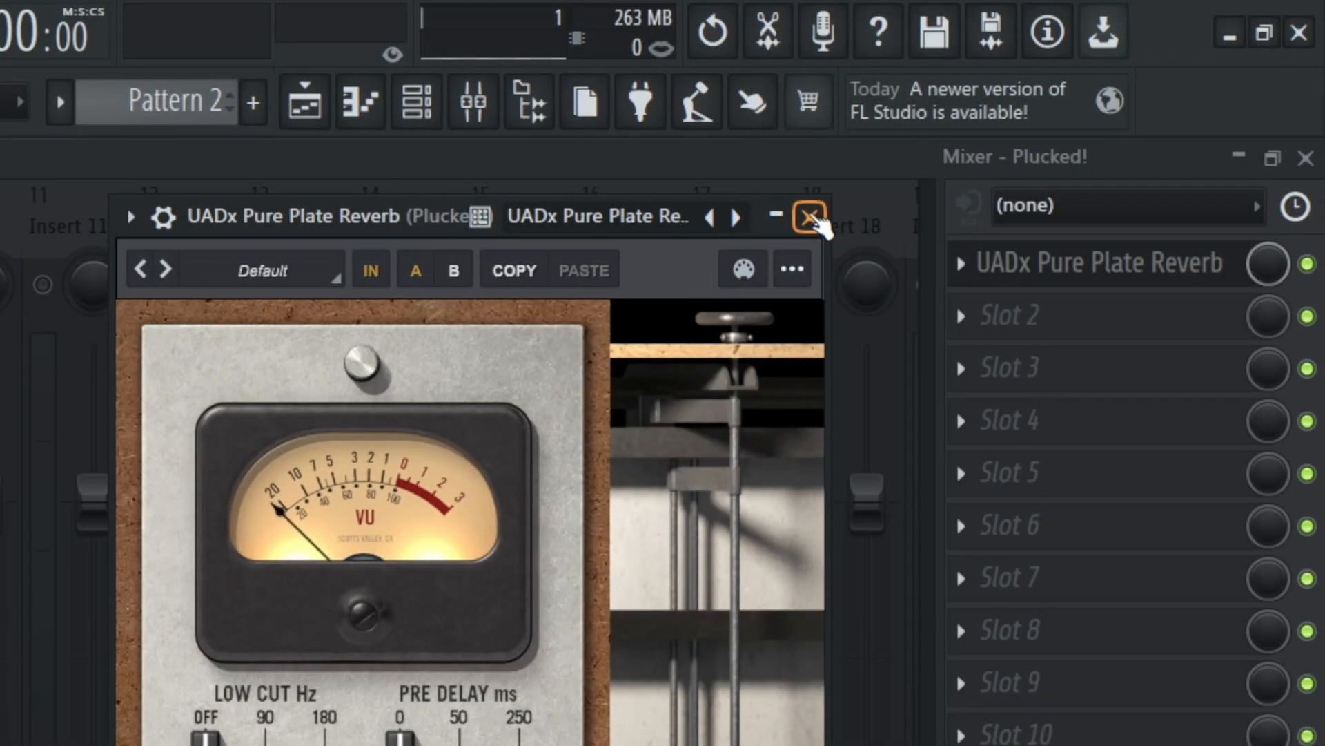
pyautogui.click(801, 216)
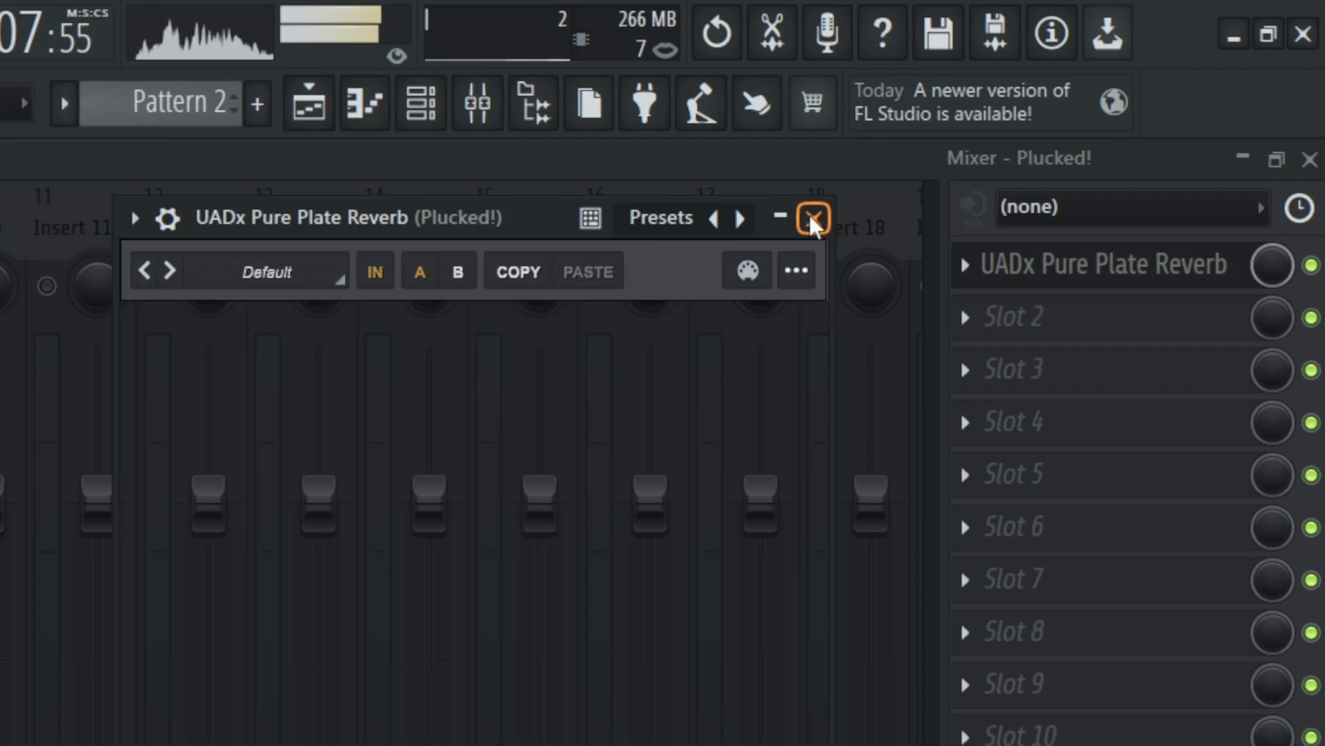
# Step: Close the reverb window, toggle all effects on the Plucked! track off and on during playback, and switch its first effect slot
pyautogui.click(813, 216)
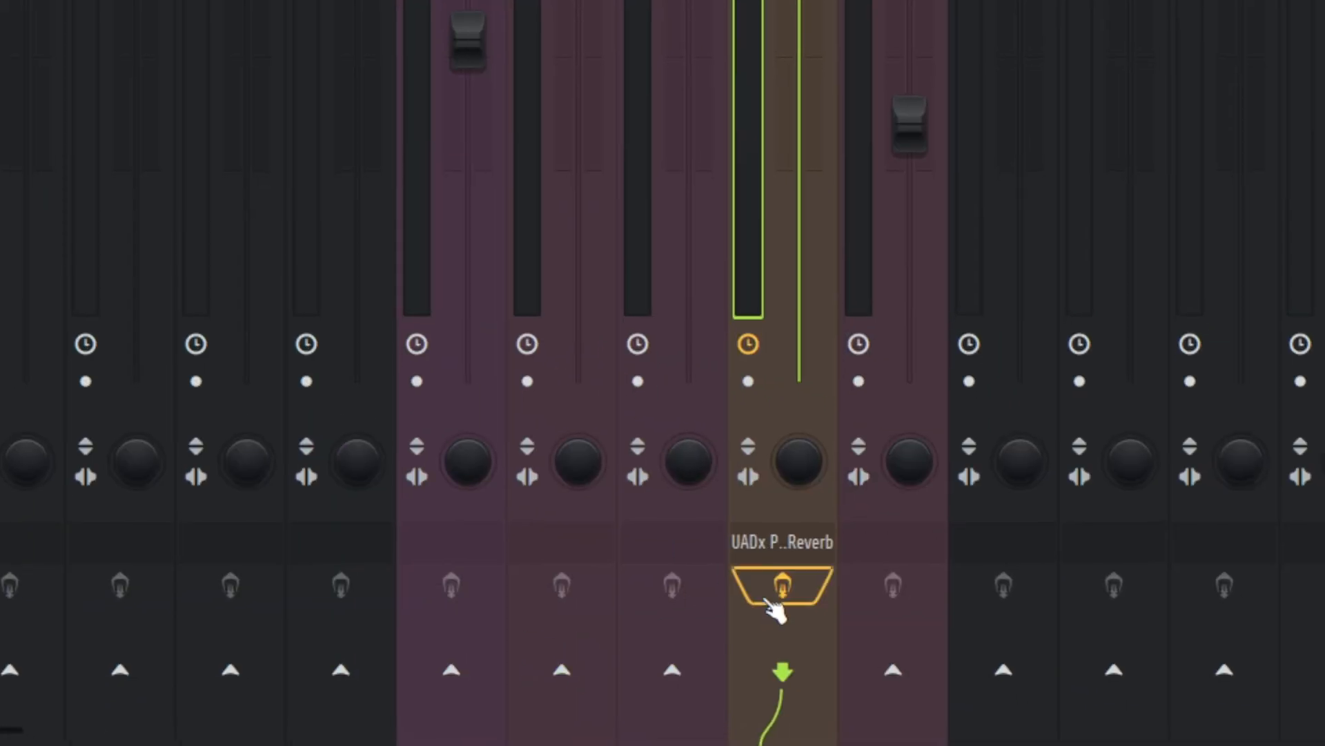
pyautogui.click(812, 596)
pyautogui.press('space')
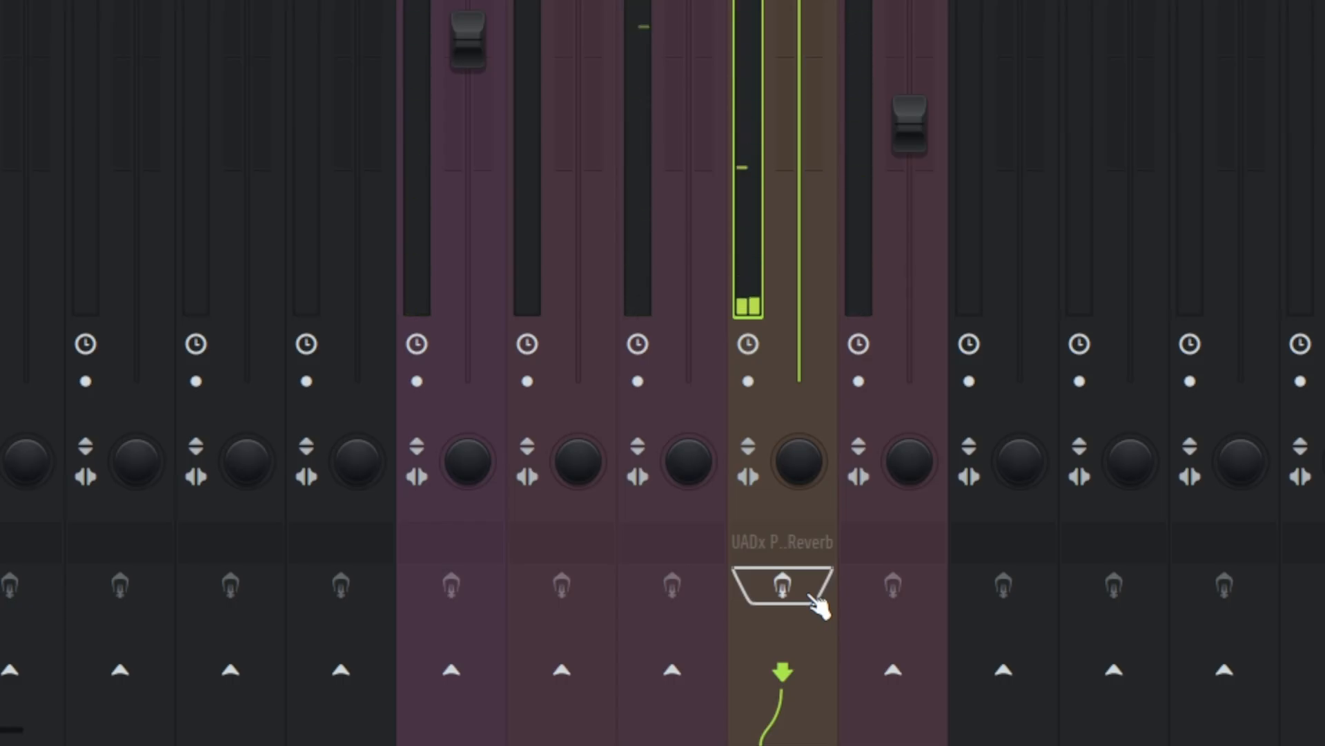
pyautogui.click(813, 597)
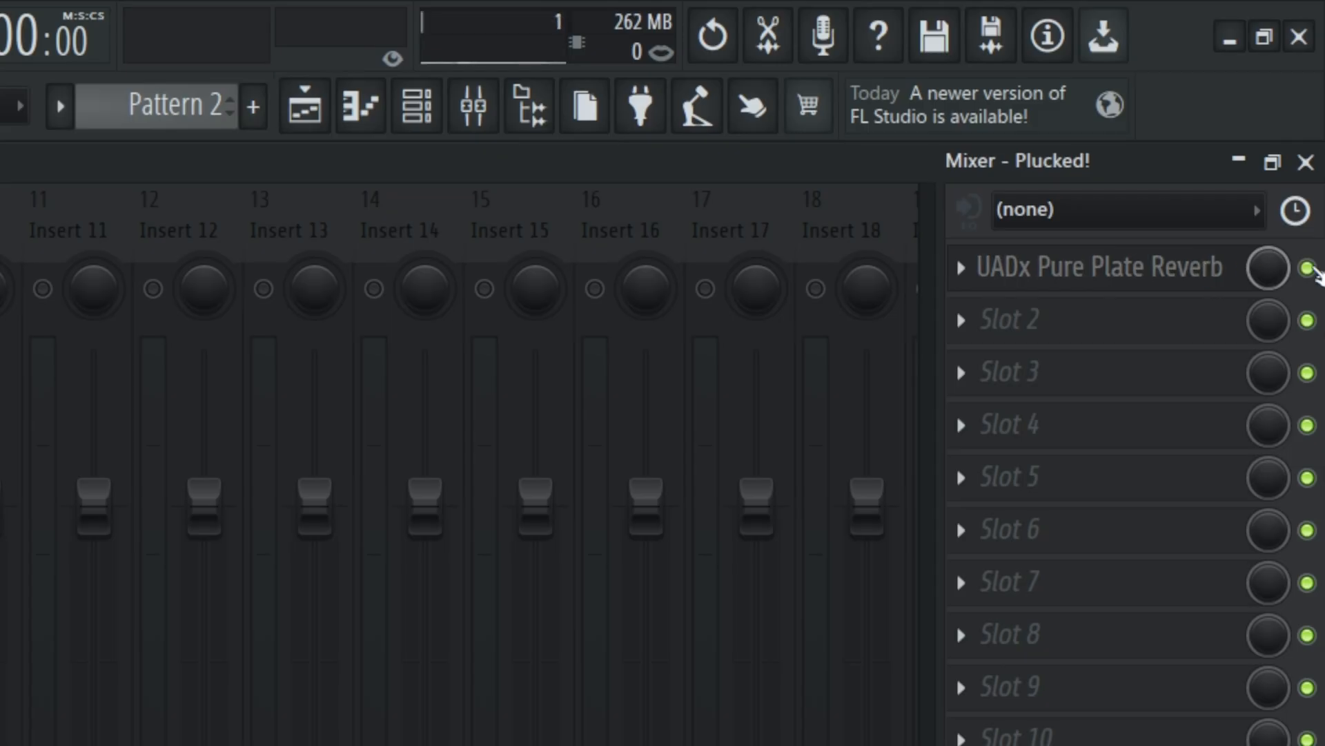
pyautogui.click(1307, 268)
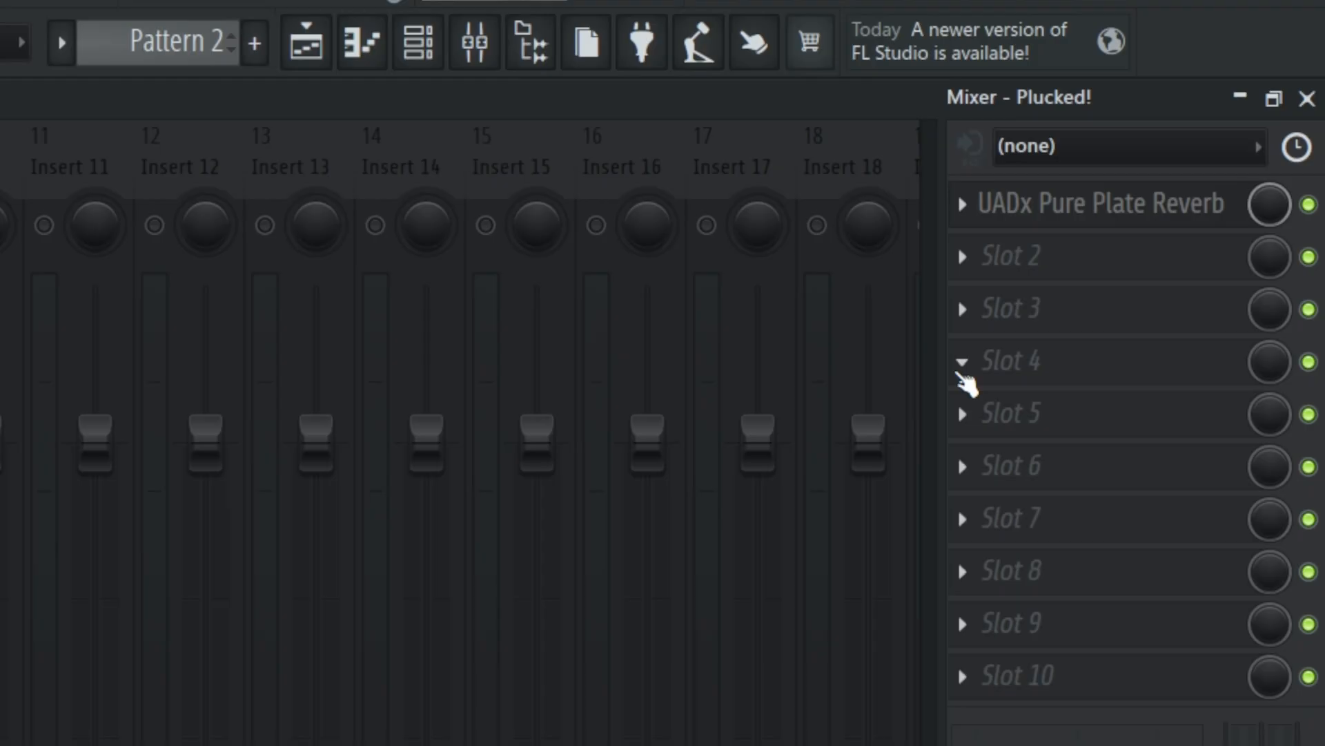
# Step: Load Endless Smile into effect slot 4 of the Plucked! track
pyautogui.click(959, 366)
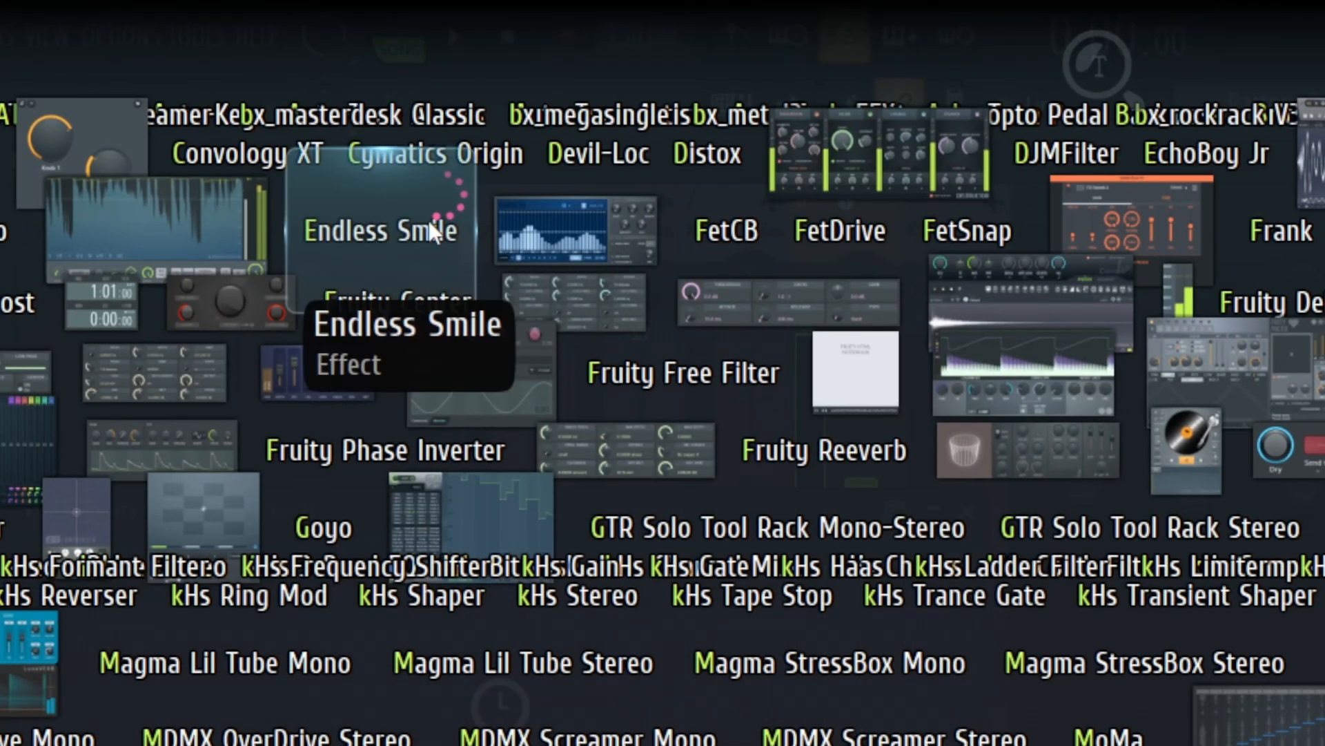
pyautogui.click(429, 221)
pyautogui.click(669, 35)
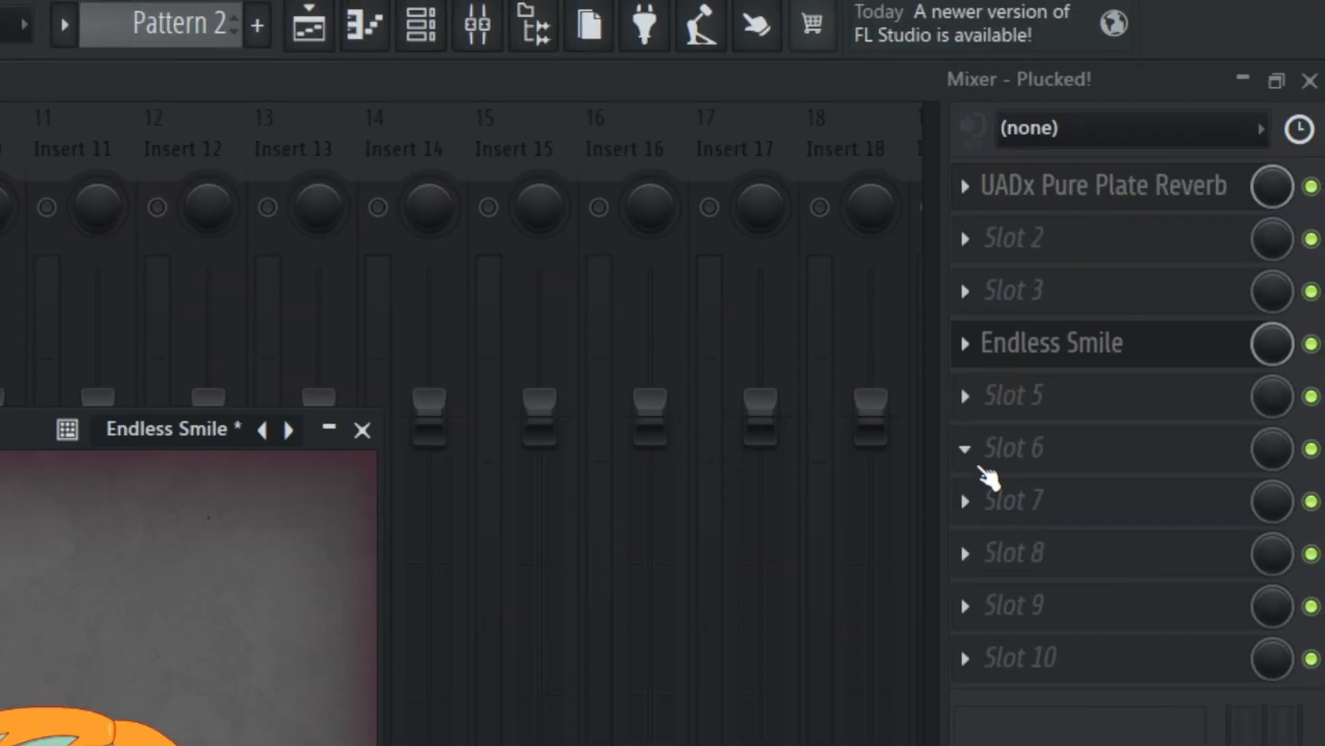
# Step: Load Soundgoodizer into effect slot 6 of the Plucked! track, moving its window aside while listening during playback
pyautogui.click(980, 468)
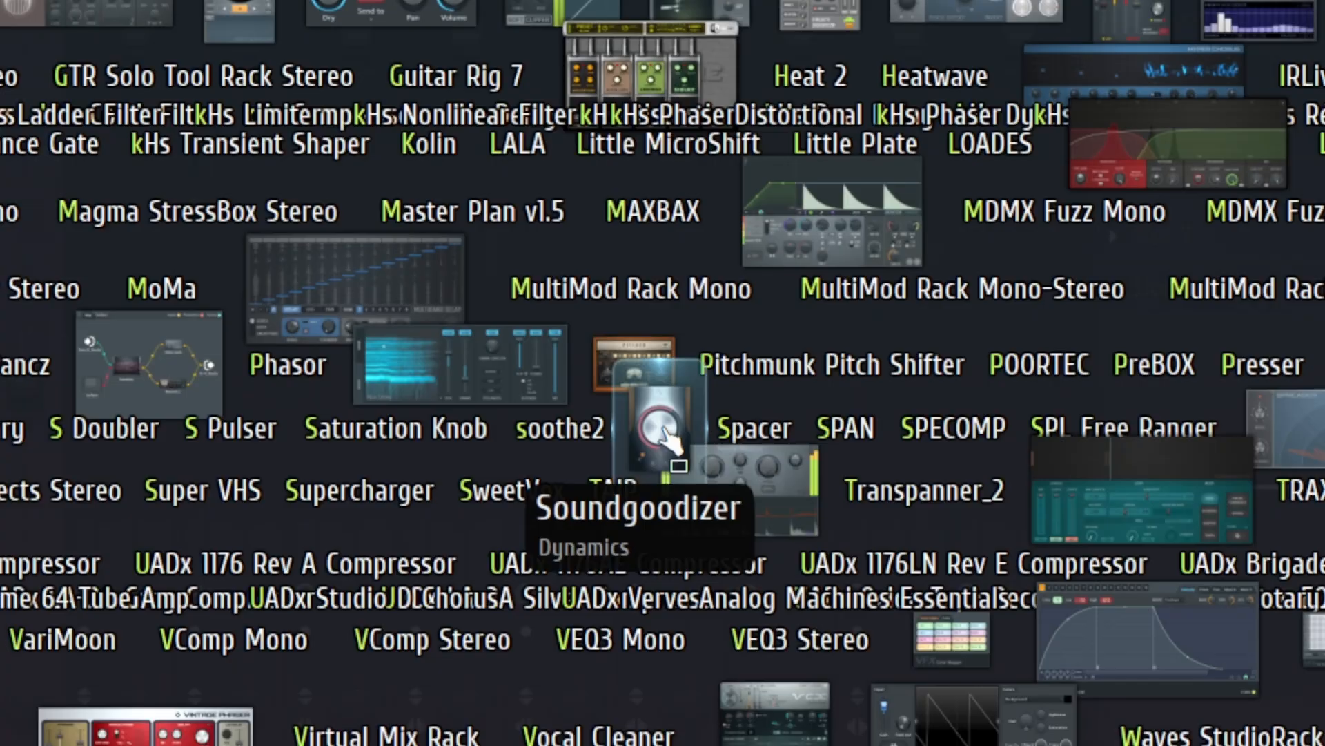
pyautogui.click(664, 434)
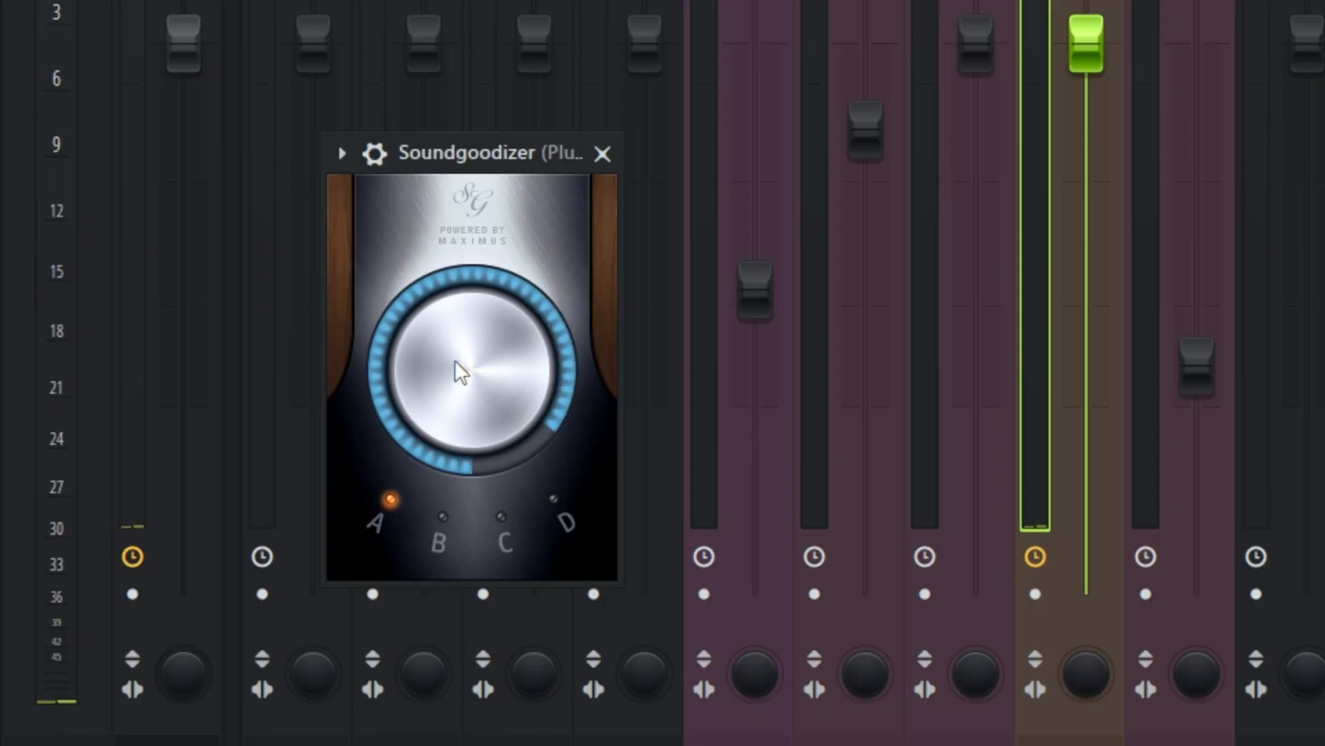
pyautogui.press('space')
pyautogui.moveTo(461, 140); pyautogui.dragTo(1324, 0)
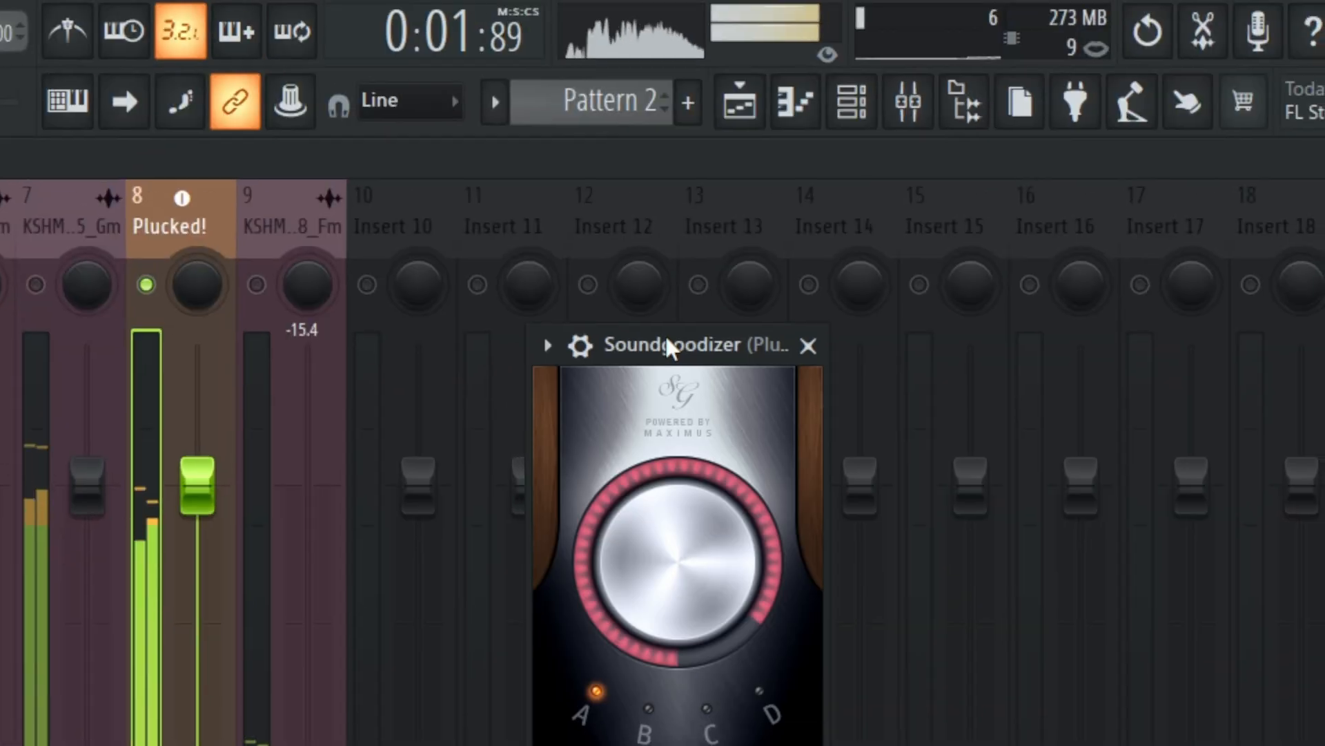
pyautogui.press('space')
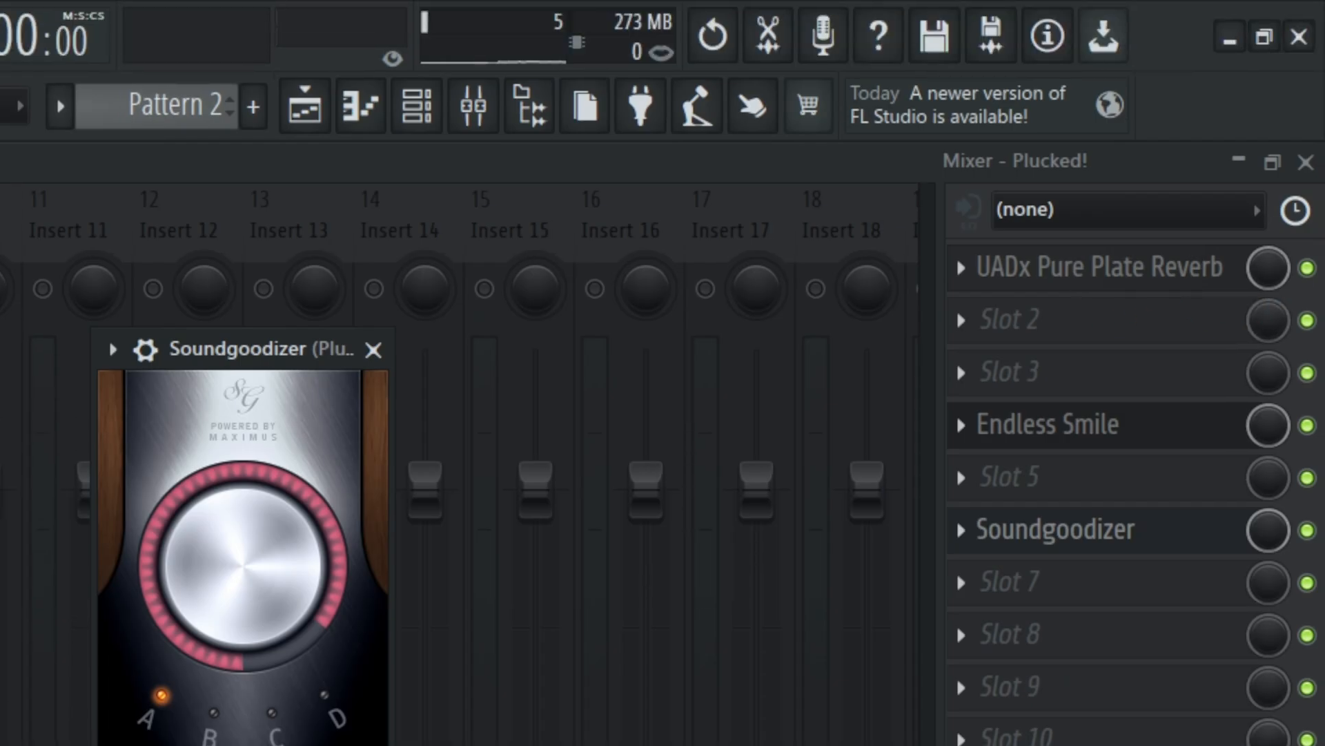
# Step: Switch the reverb slot, and toggle all effects on the Plucked! track off and on repeatedly during playback, leaving them enabled
pyautogui.click(1307, 267)
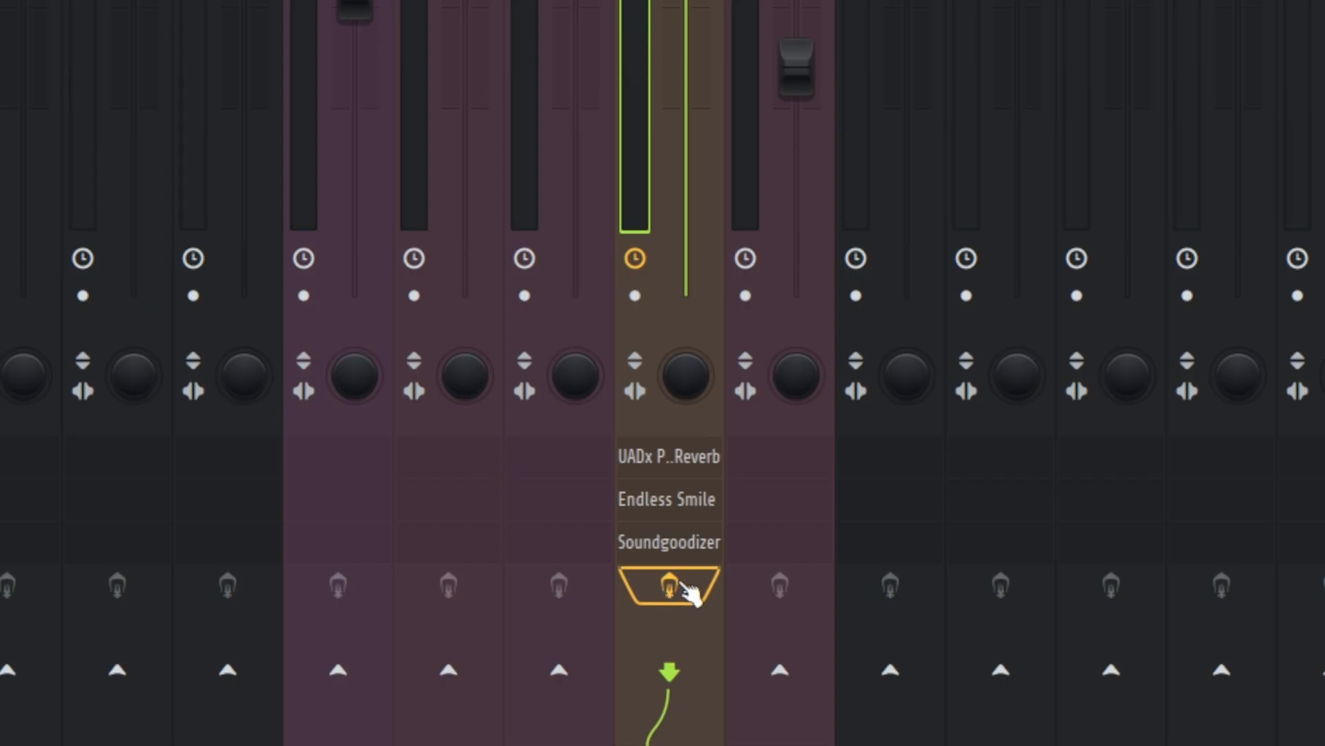
pyautogui.click(687, 587)
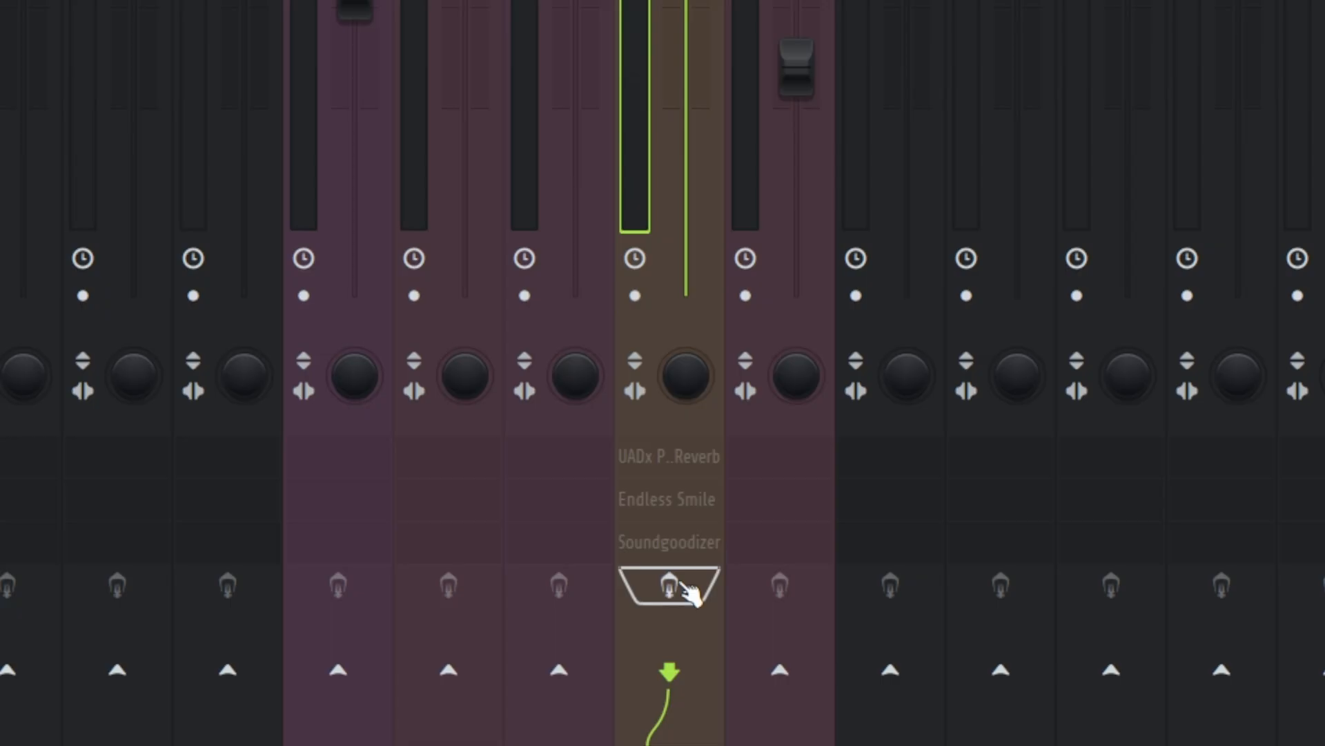
pyautogui.press('space')
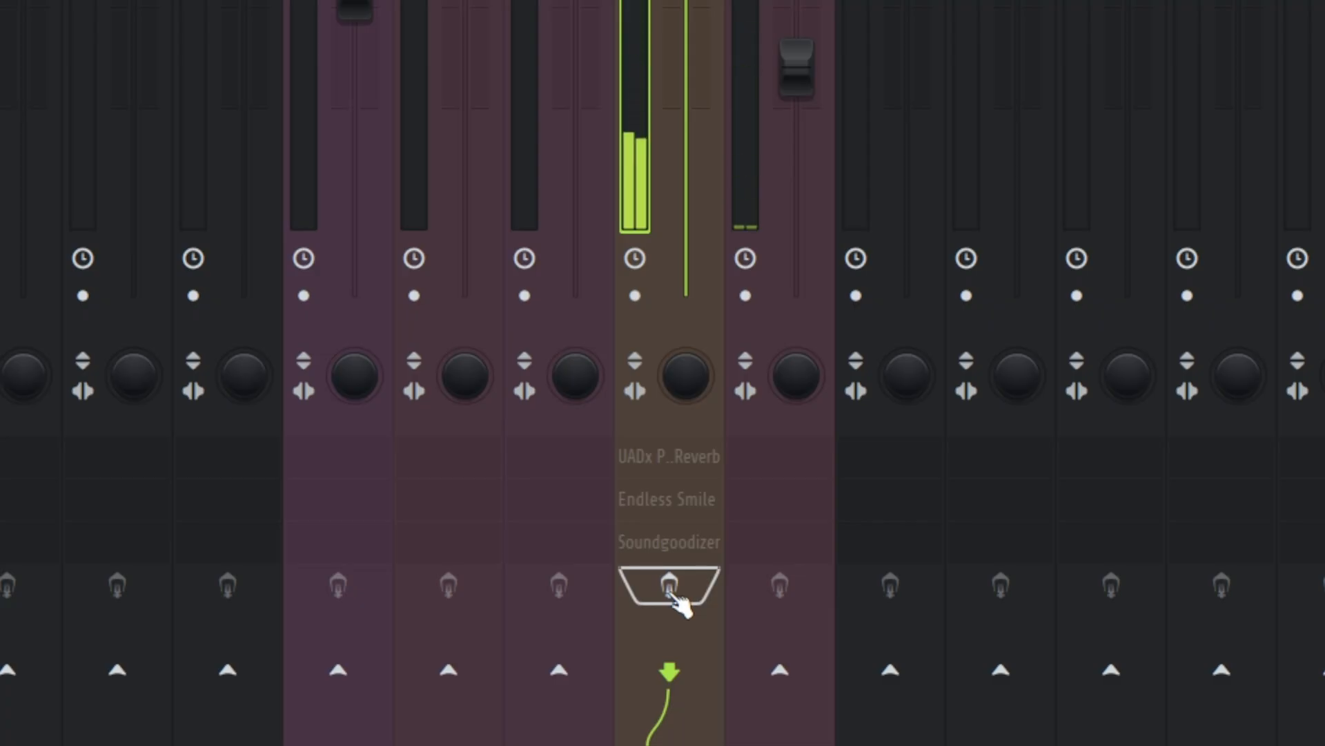
pyautogui.click(674, 595)
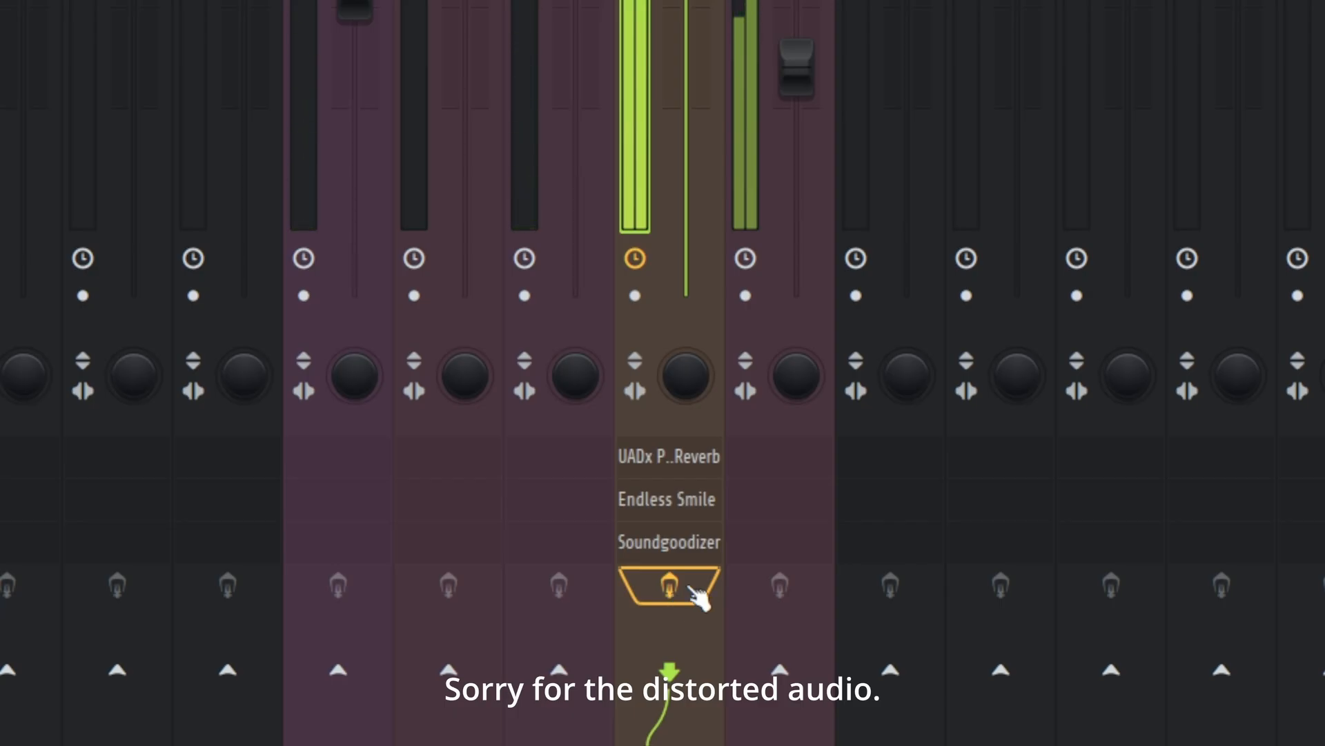
pyautogui.click(694, 587)
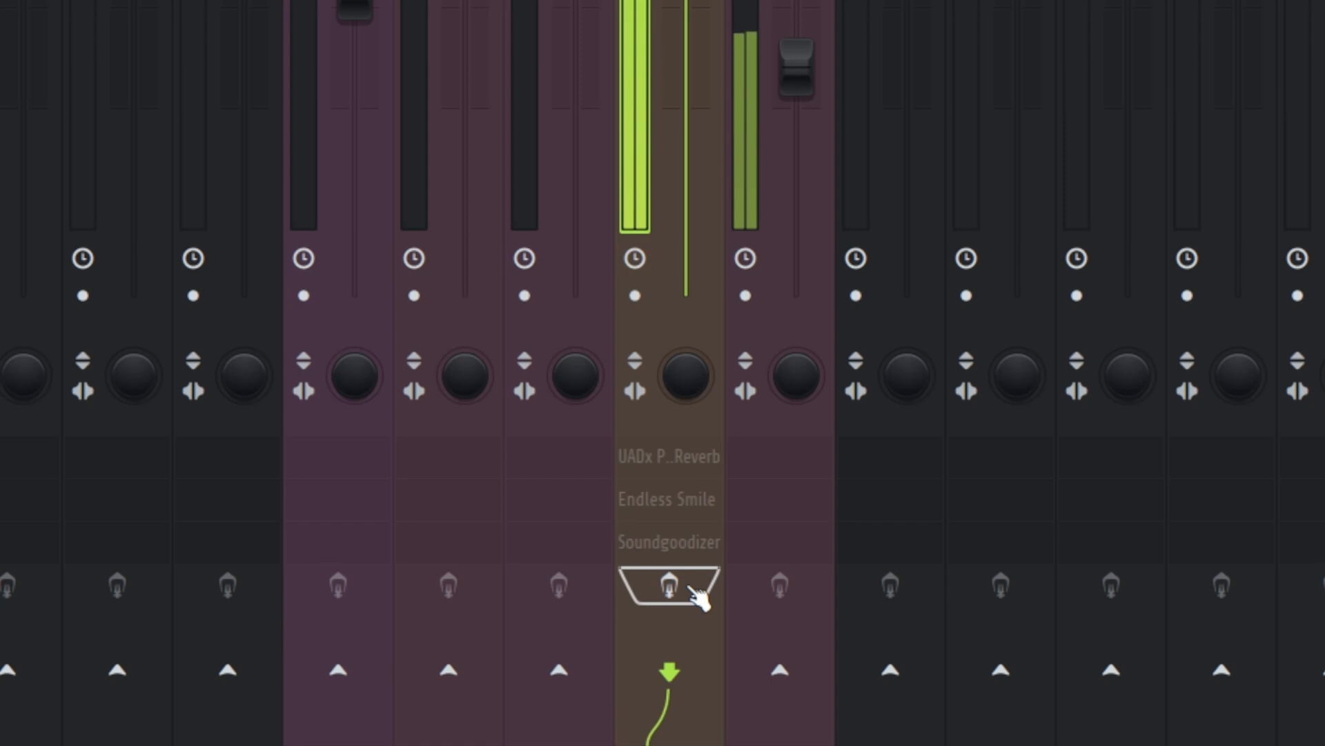
pyautogui.click(693, 594)
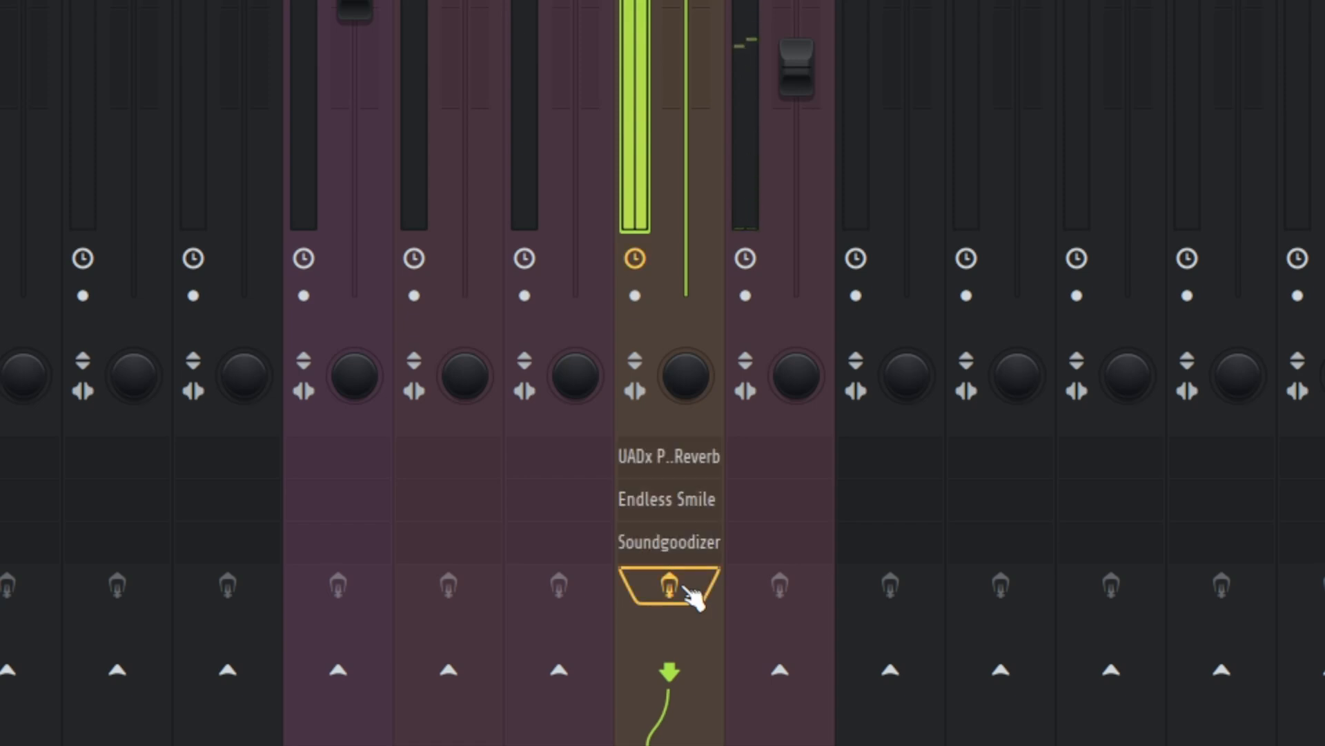
pyautogui.click(691, 591)
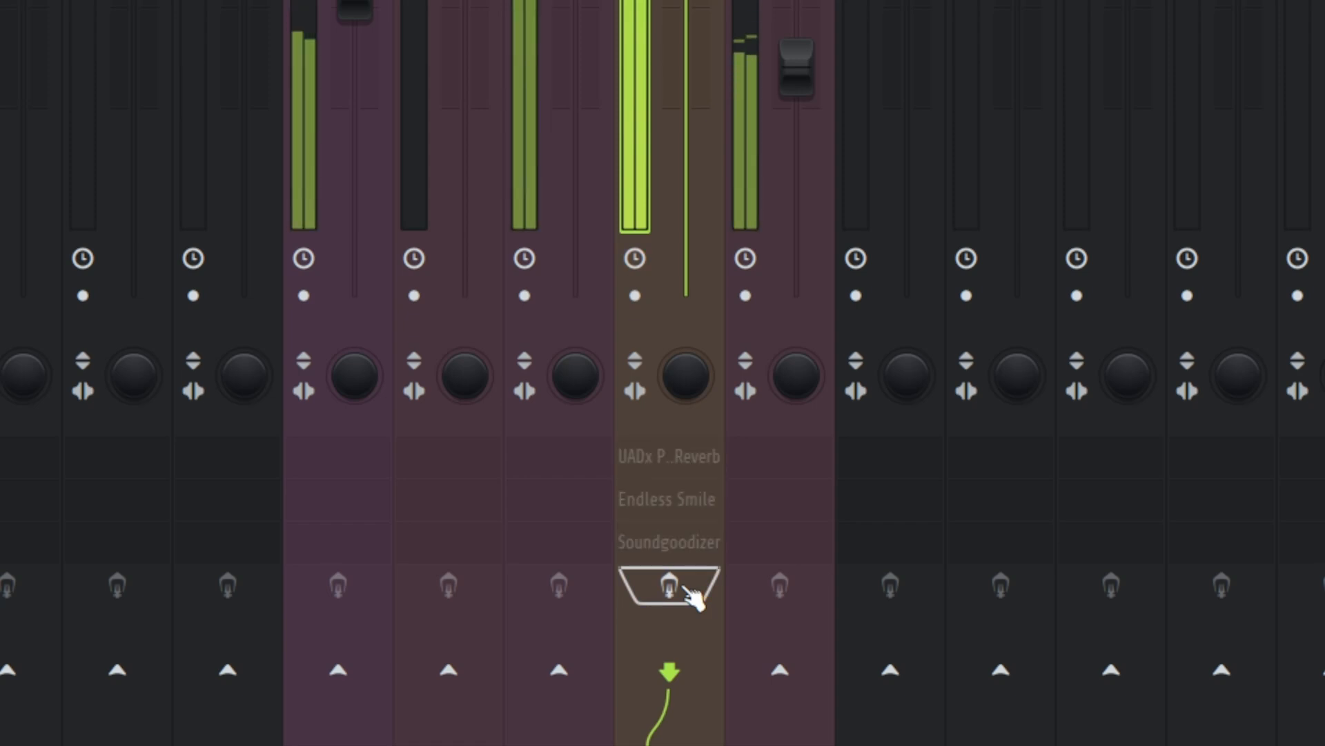
pyautogui.click(692, 594)
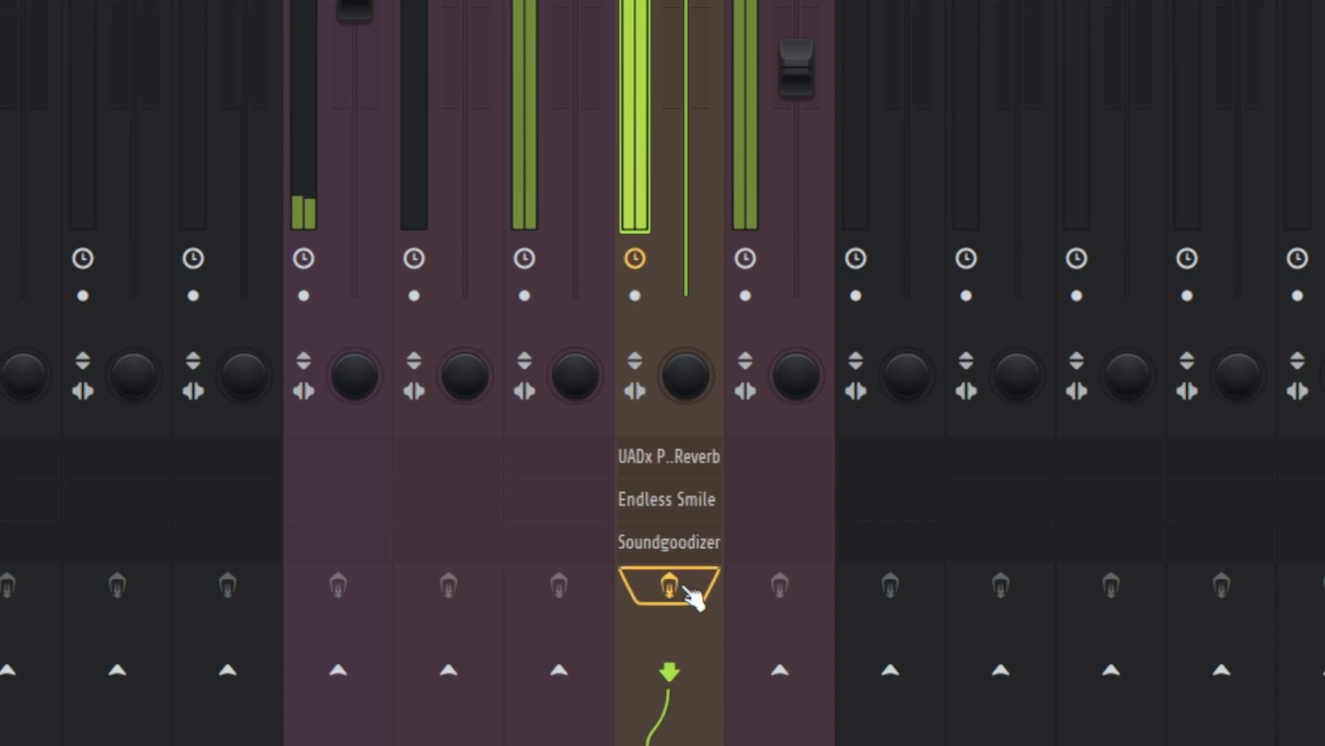